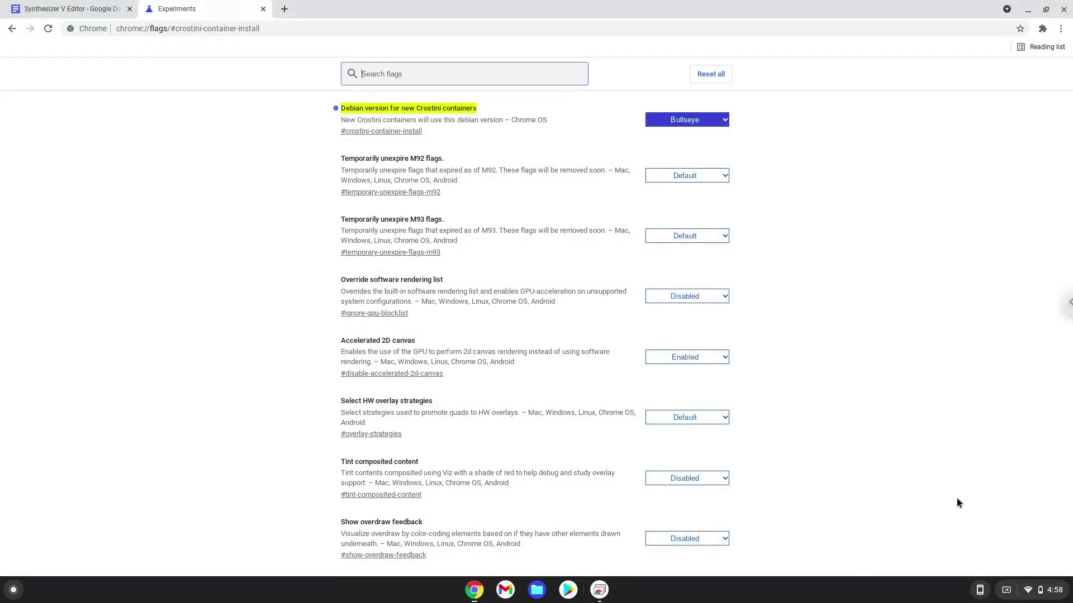
- Turn on the Linux development environment in the Chrome OS developer settings with the recommended 10.0 GB disk, and close the setup windows
left_click(1033, 595)
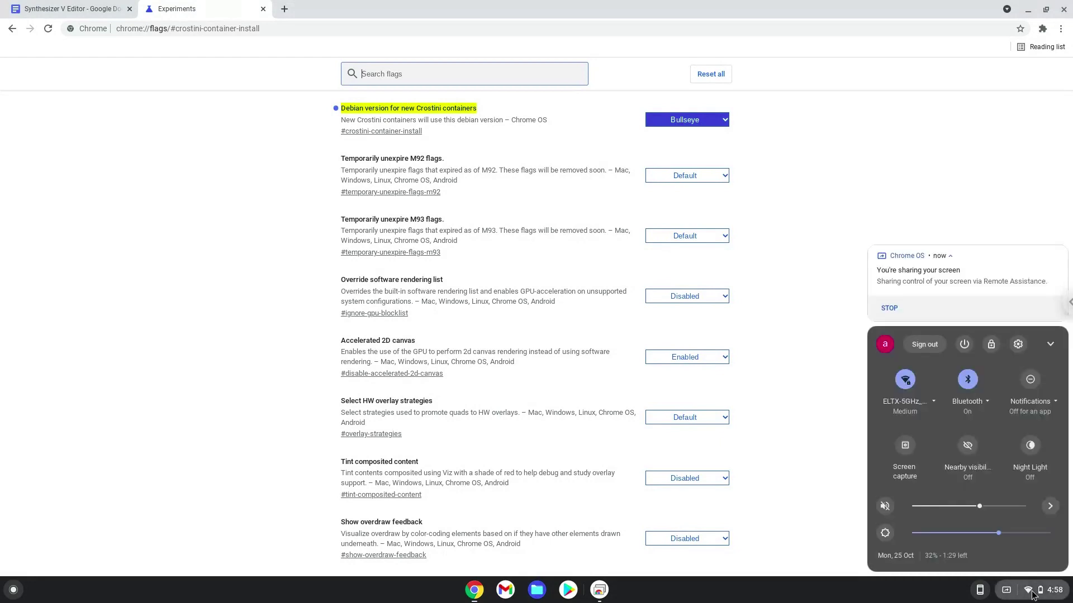
left_click(1018, 345)
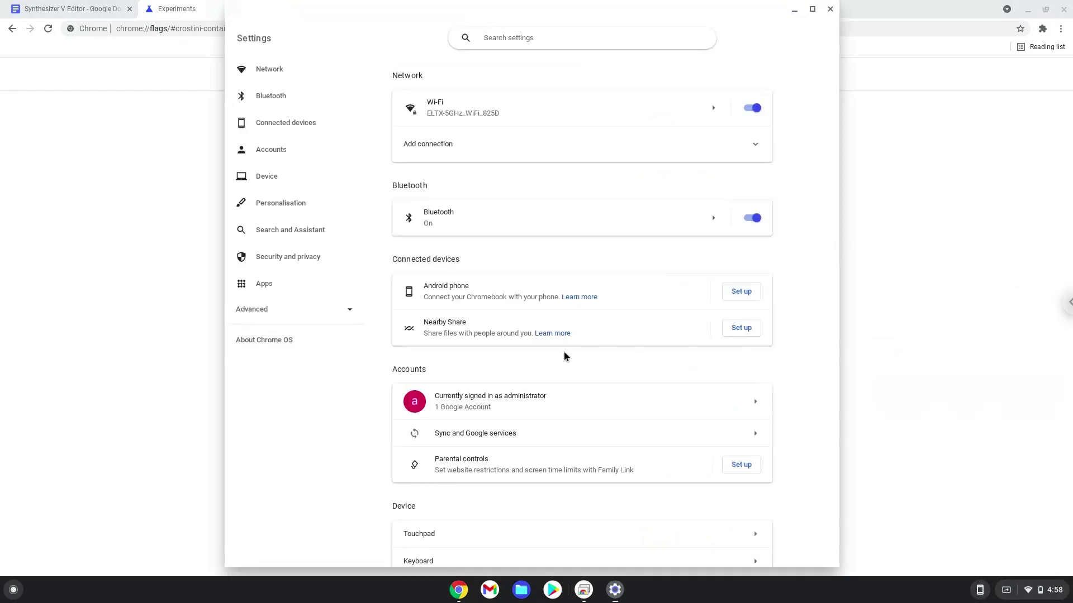
left_click(257, 311)
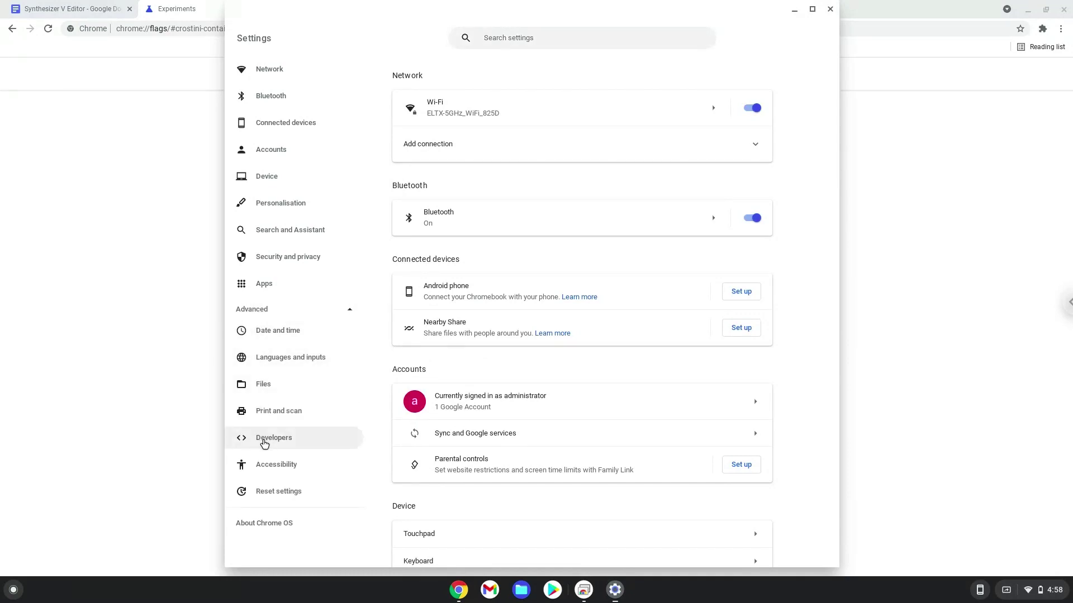
left_click(265, 443)
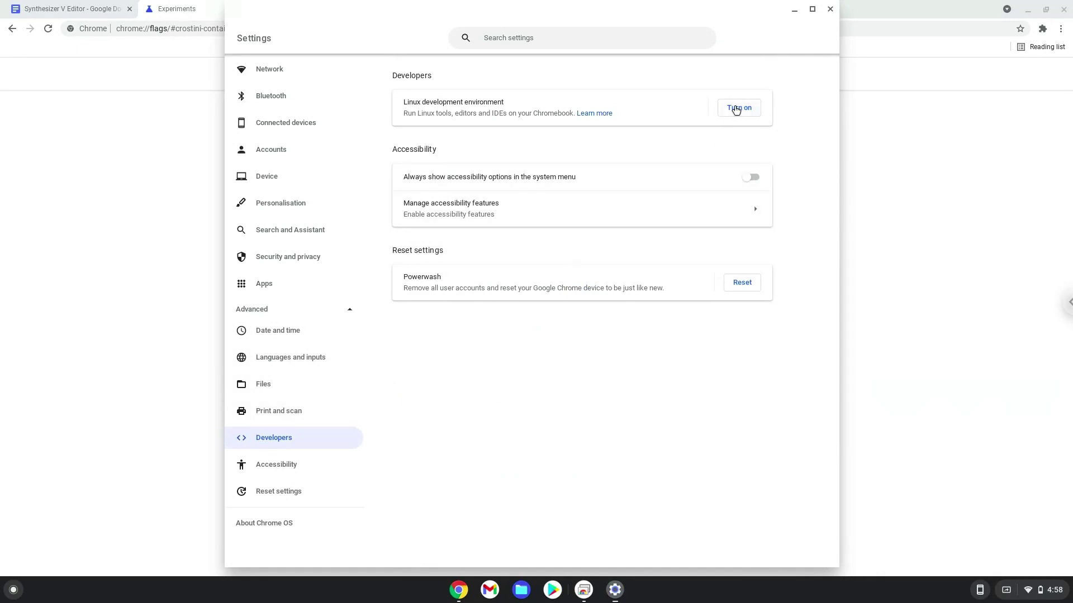
left_click(736, 110)
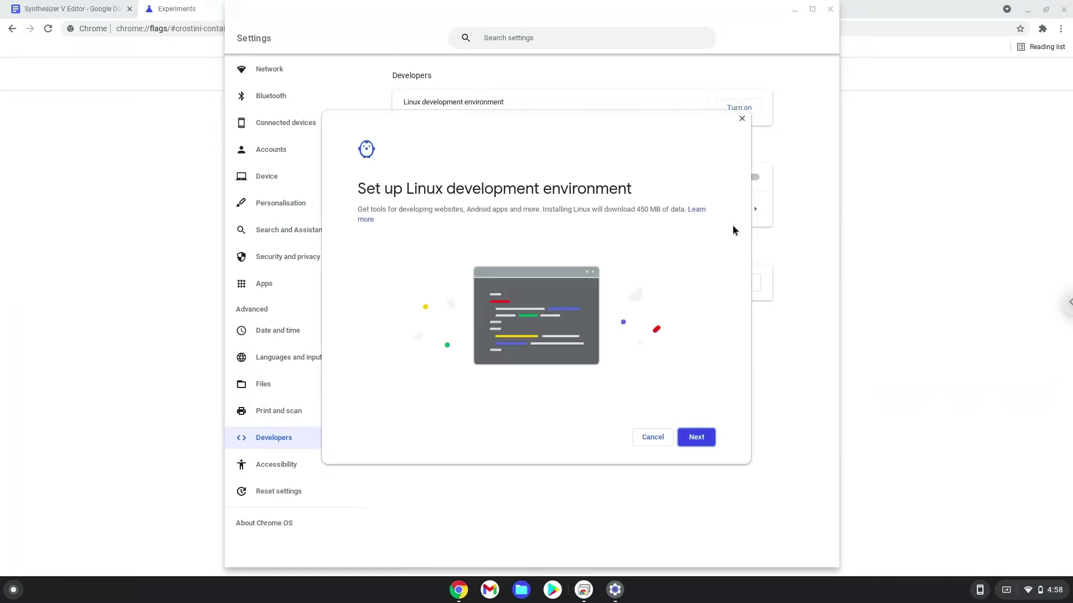
left_click(691, 442)
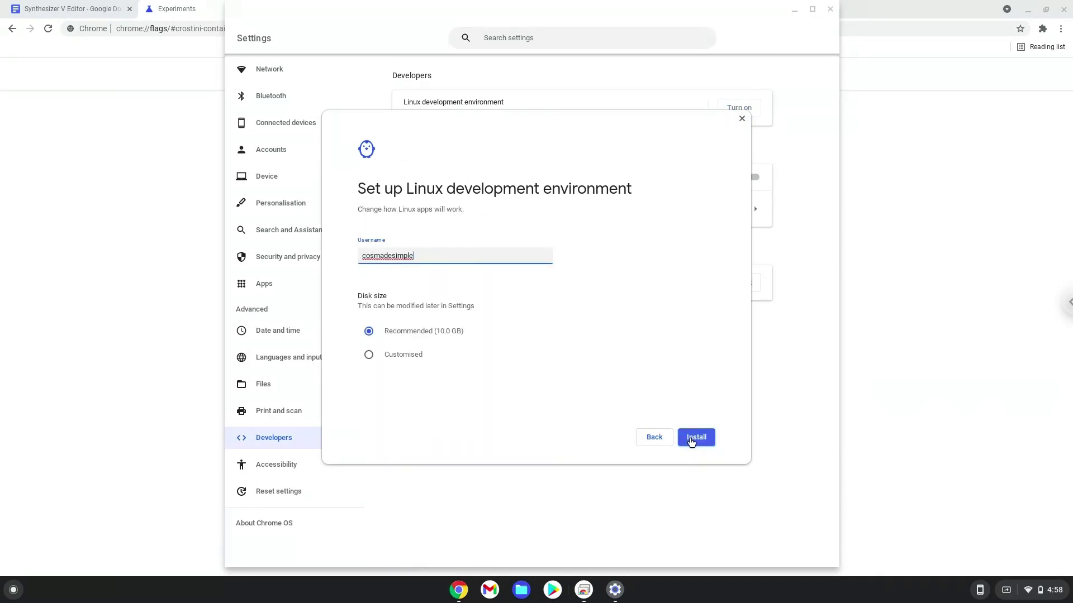
left_click(696, 437)
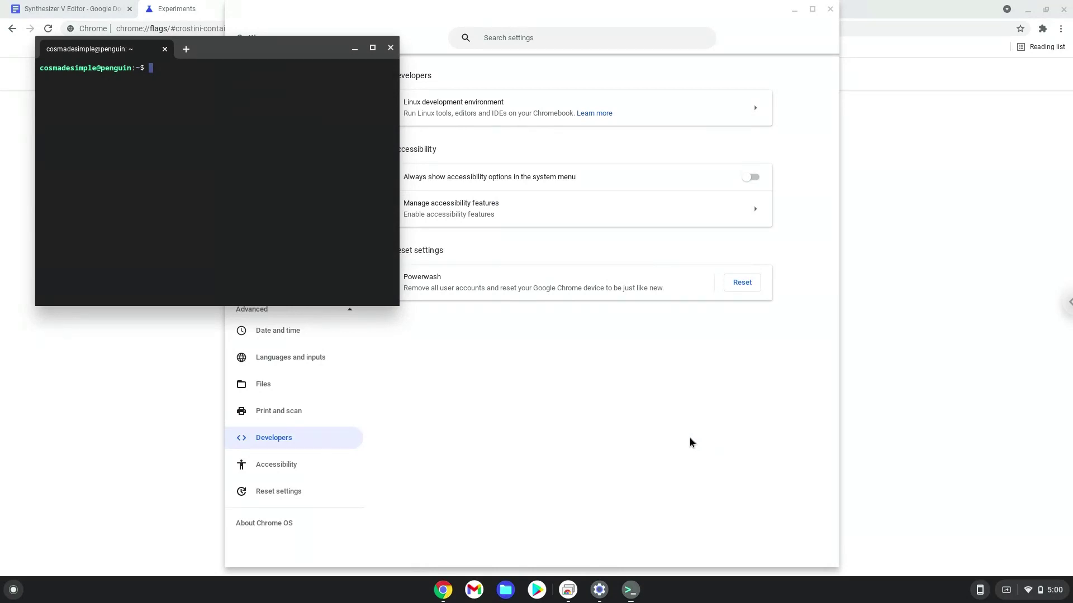
left_click(391, 48)
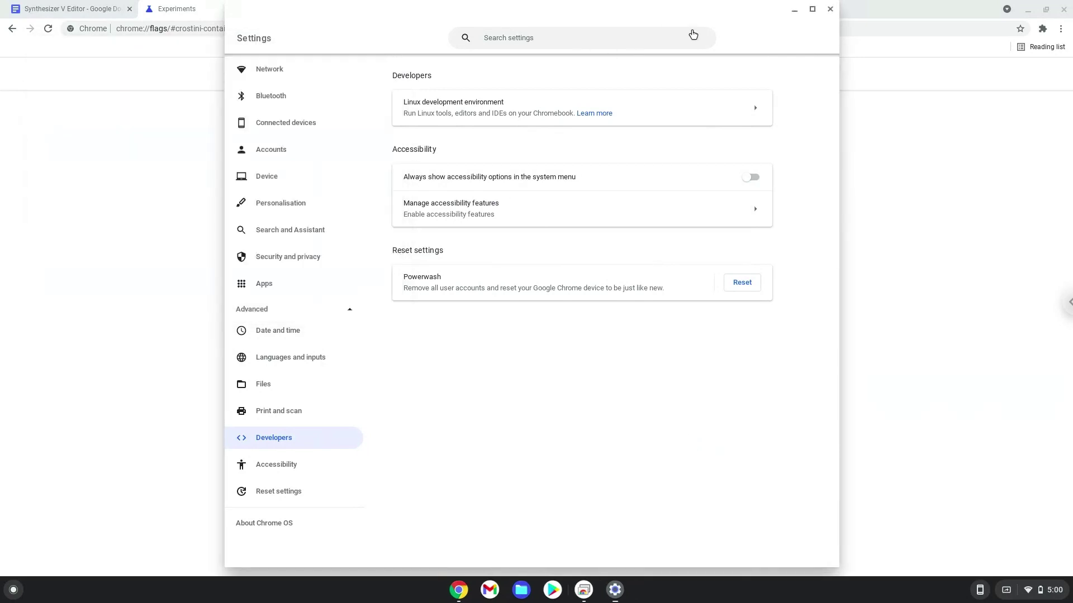
left_click(829, 9)
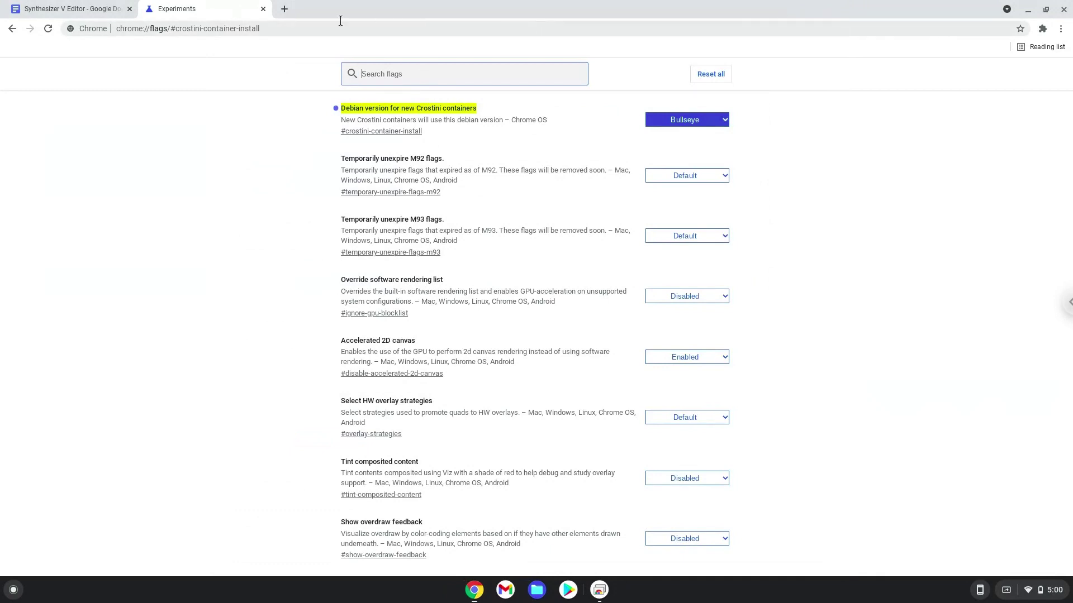
- Copy the command "sudo apt update" from the Synthesizer V Editor document
left_click(115, 10)
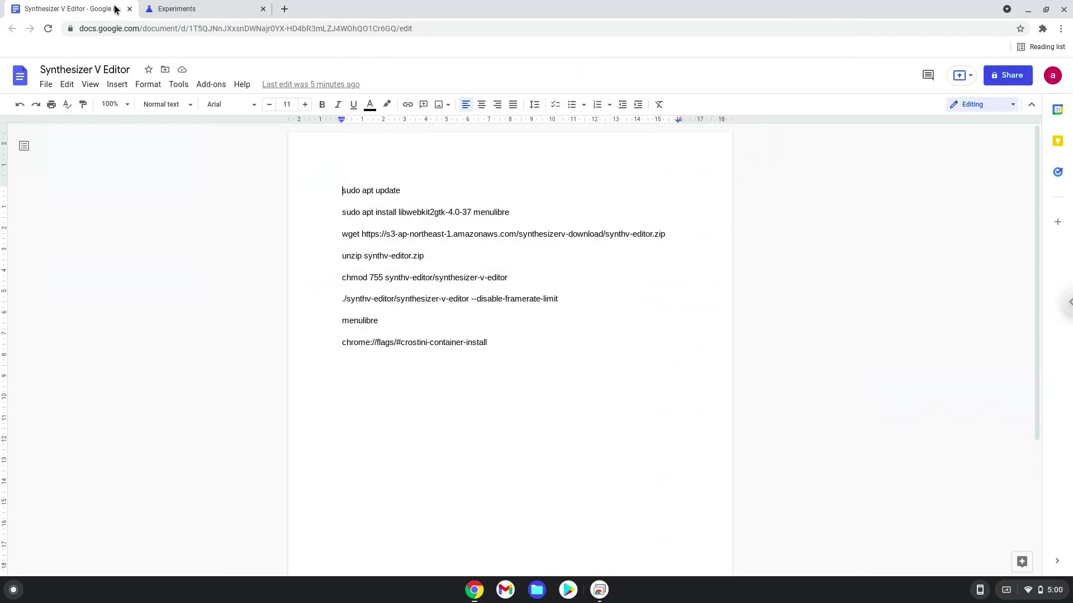
triple_click(364, 191)
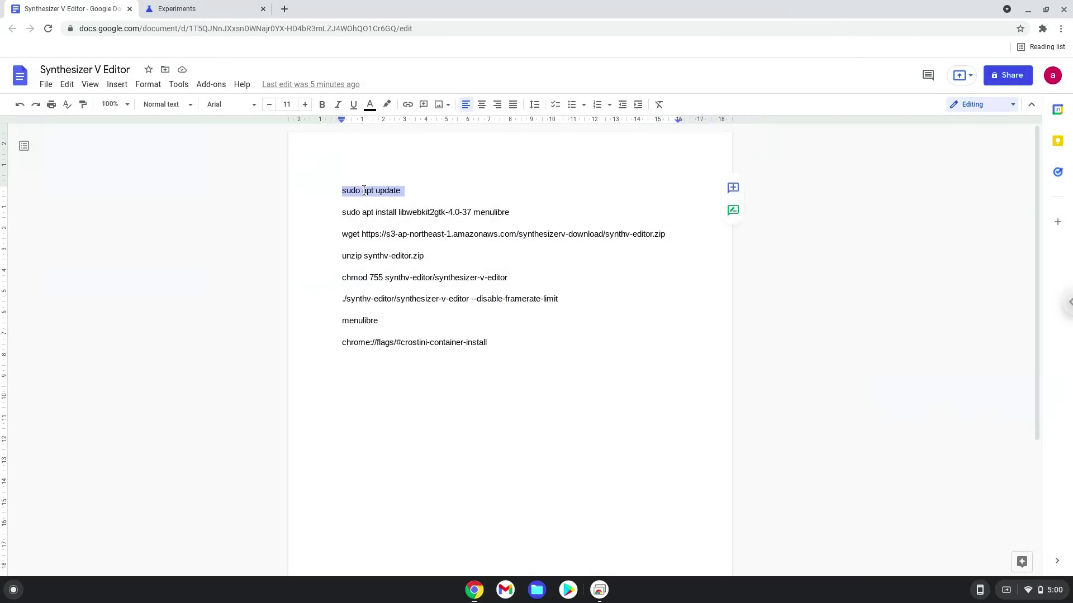
right_click(364, 191)
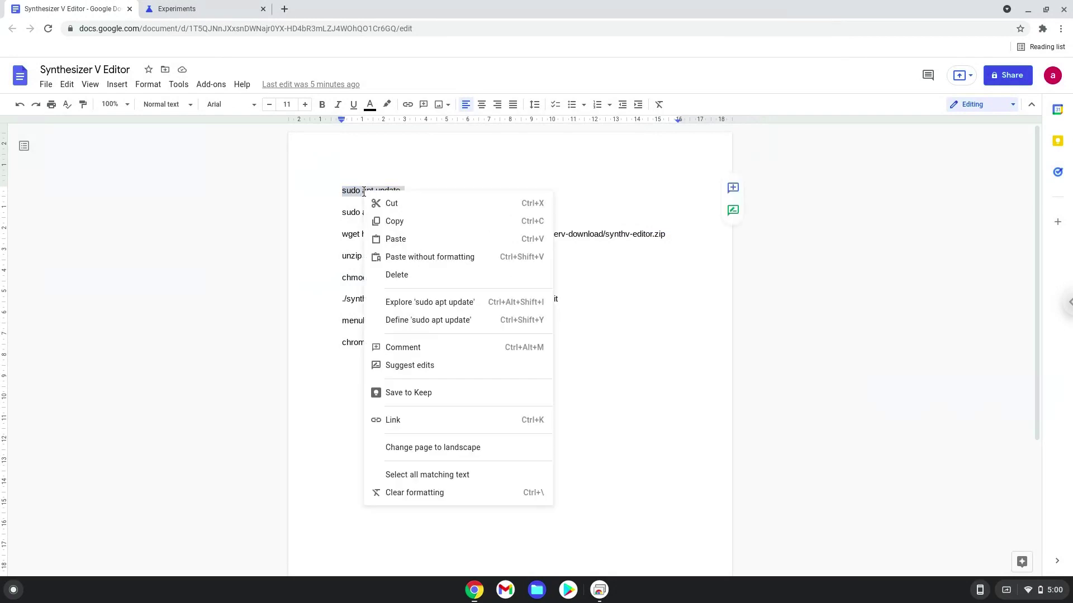
left_click(394, 221)
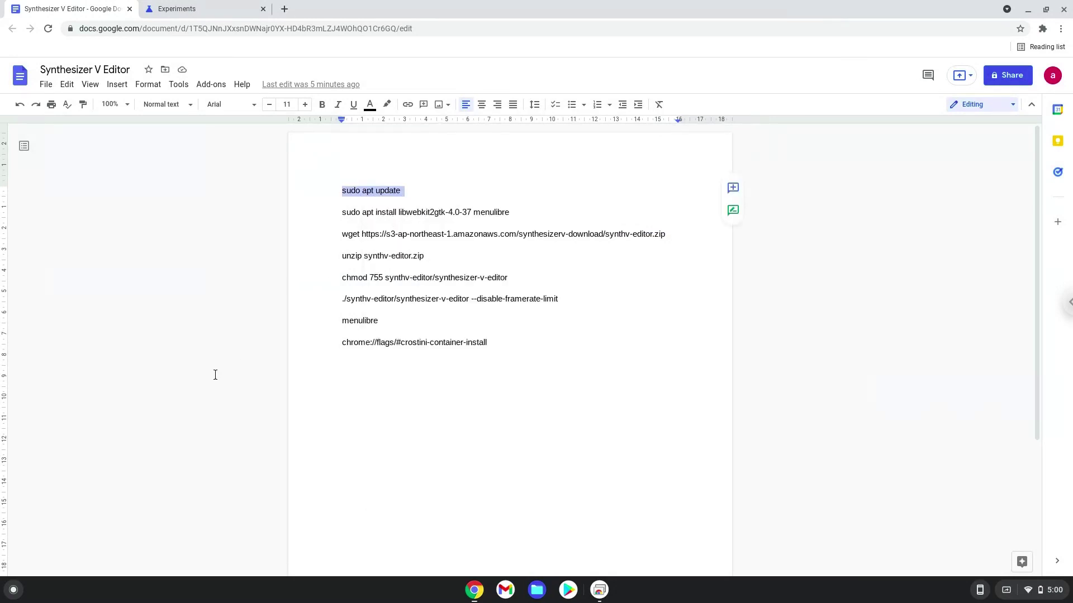
- Open the Linux Terminal maximized and run the copied "sudo apt update" command
left_click(14, 590)
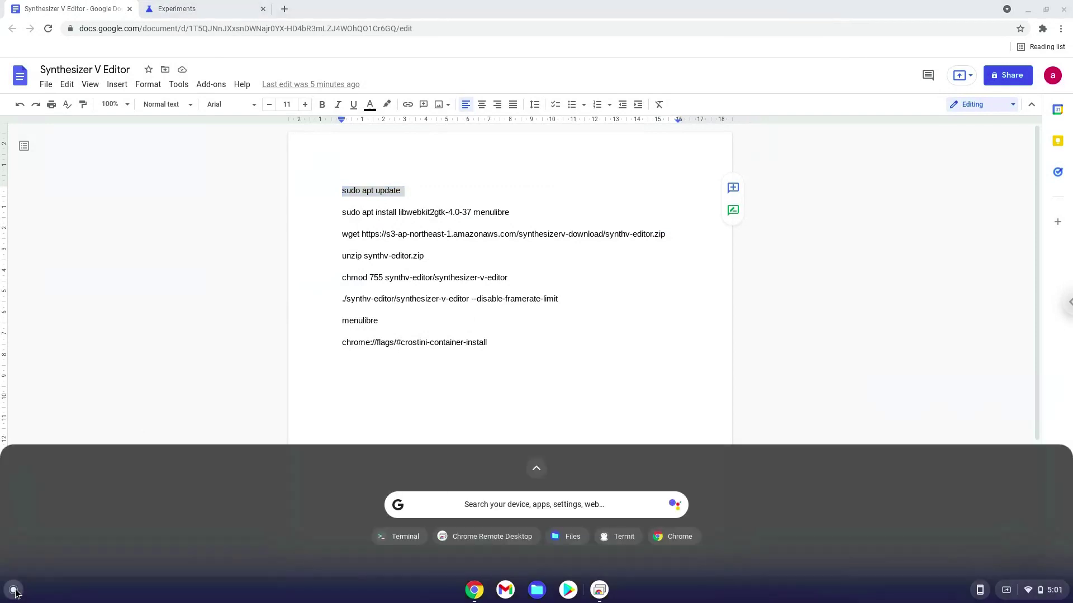
type("termit")
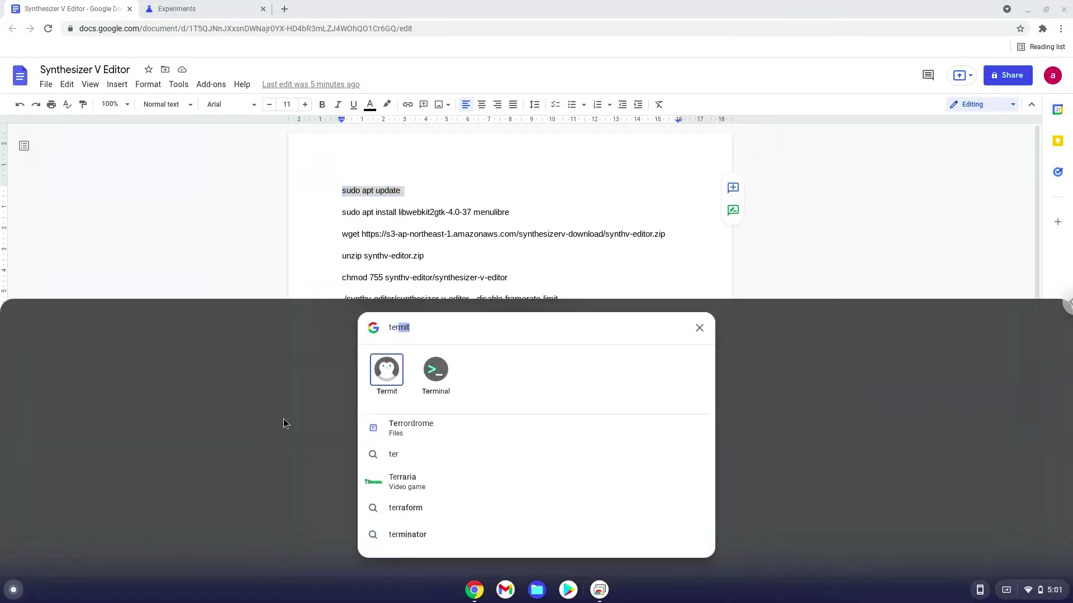
left_click(444, 363)
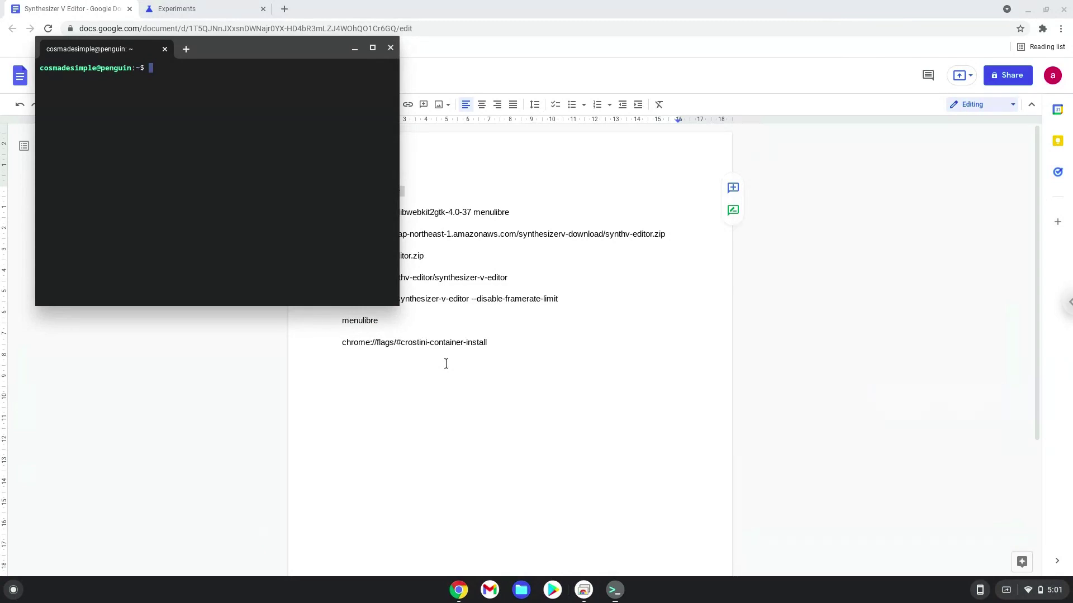
double_click(263, 48)
key("ctrl+shift+v")
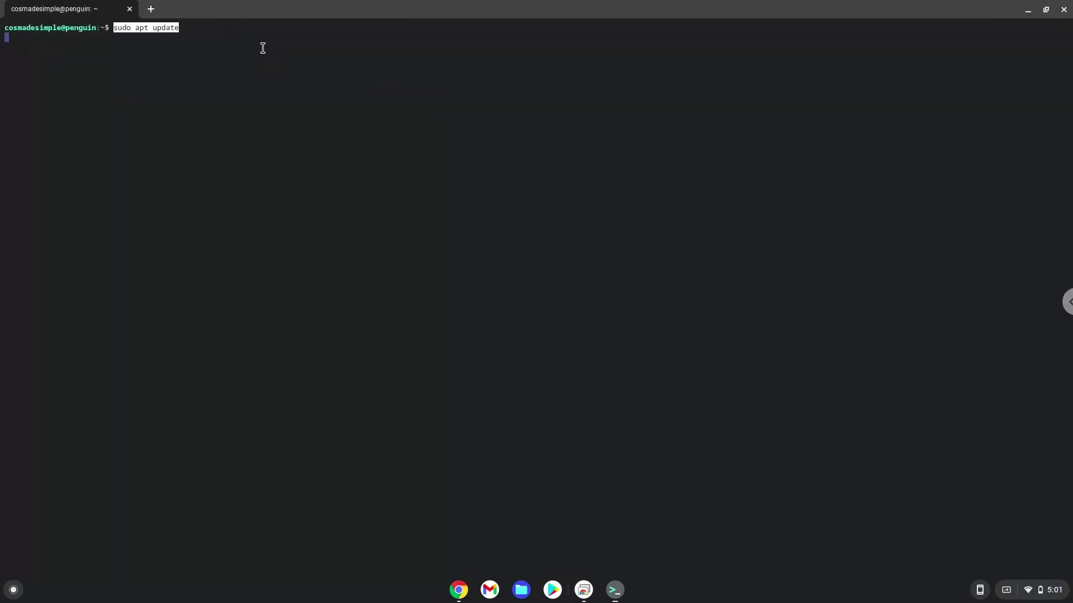
key("Return")
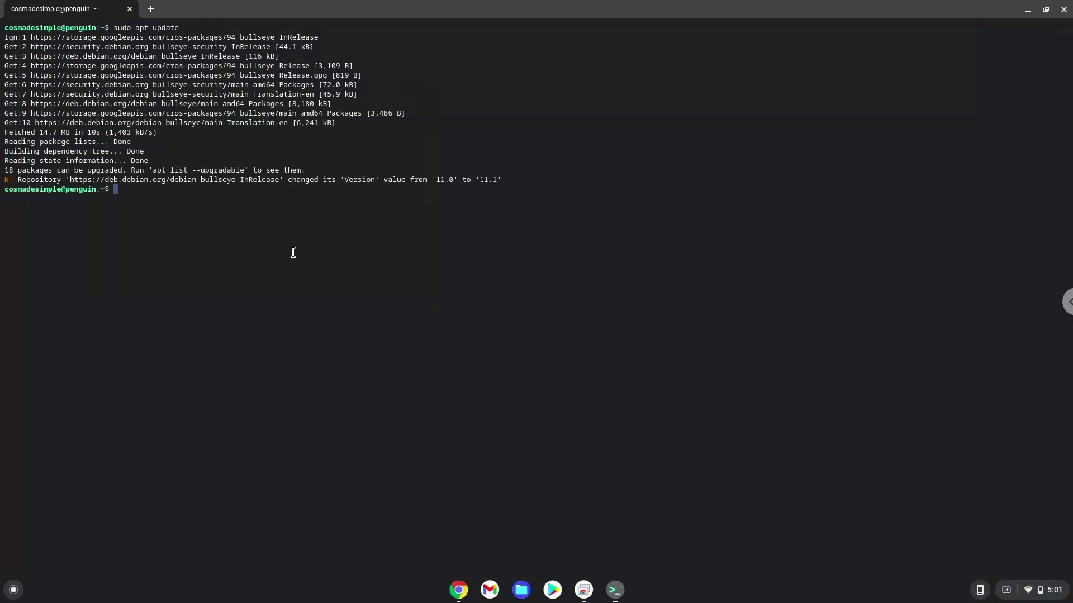
- Copy "sudo apt install libwebkit2gtk-4.0-37 menulibre" from the Chrome document, run it in Terminal and accept the installation with y
left_click(458, 590)
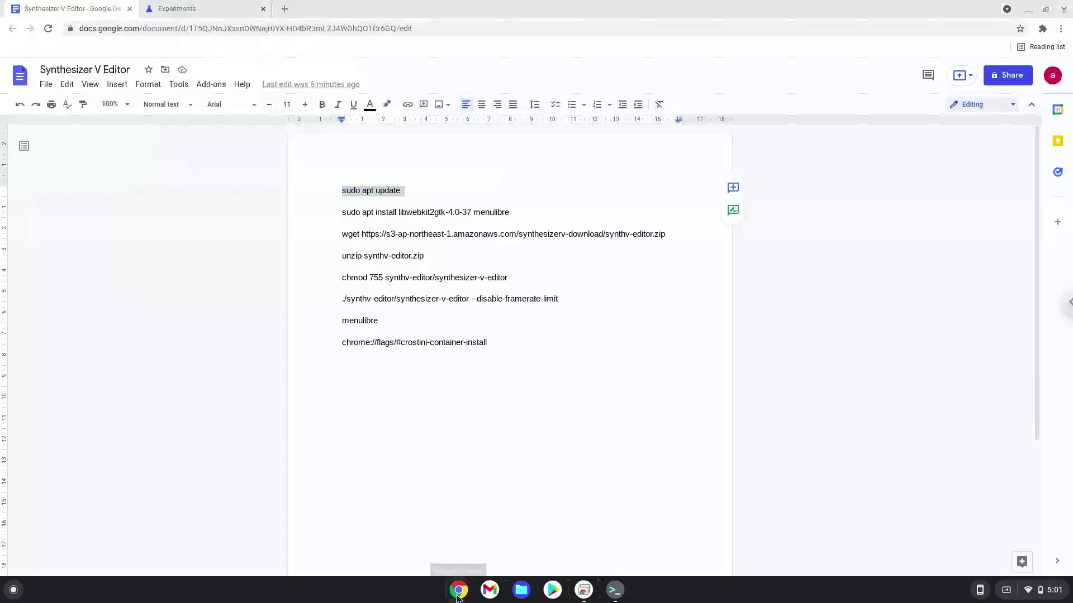
triple_click(385, 211)
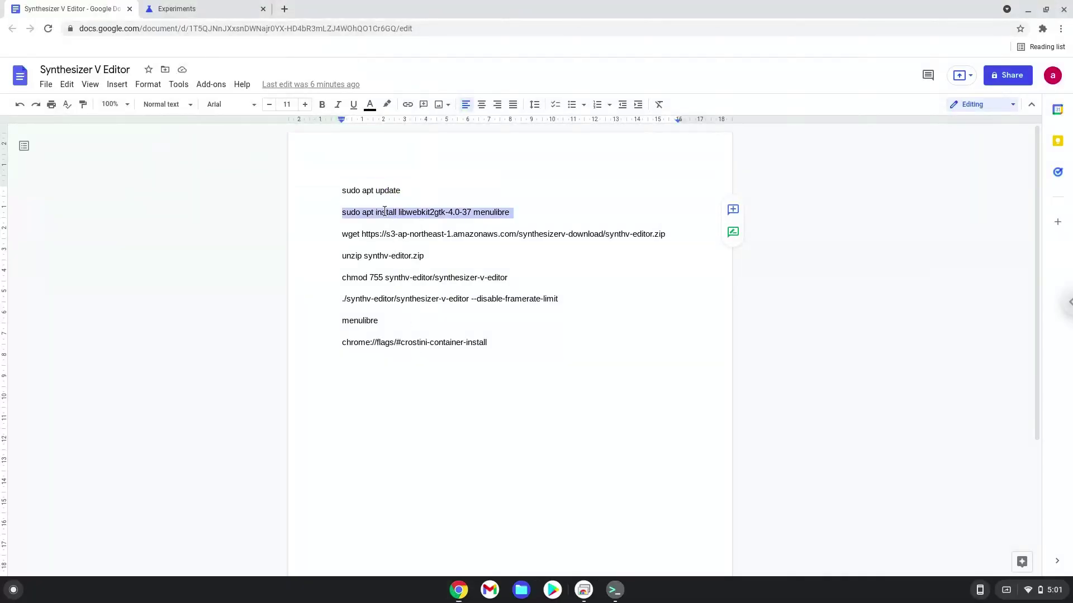
right_click(385, 211)
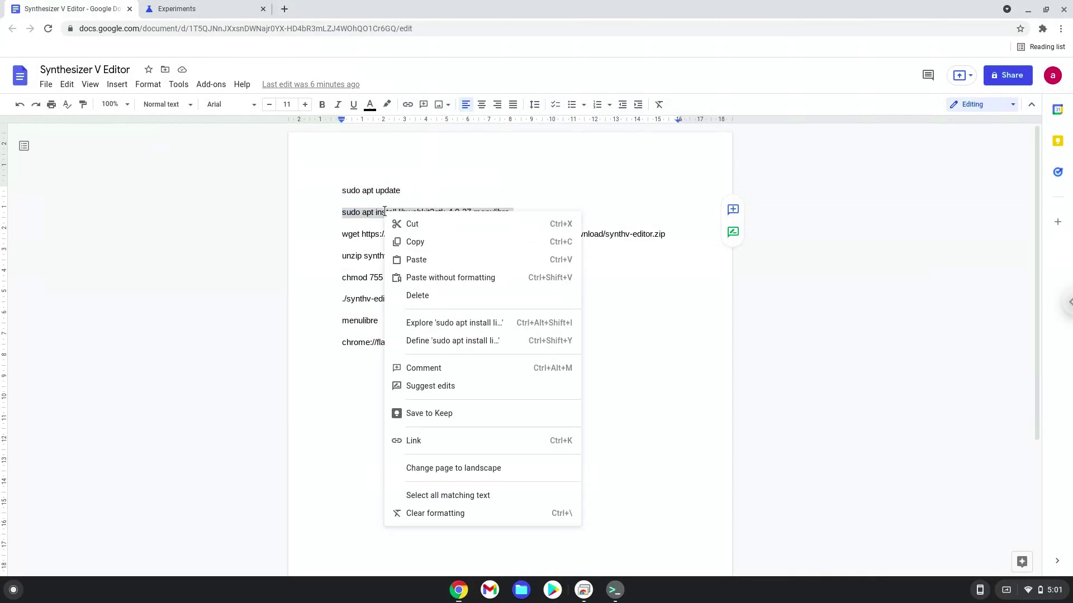
left_click(410, 242)
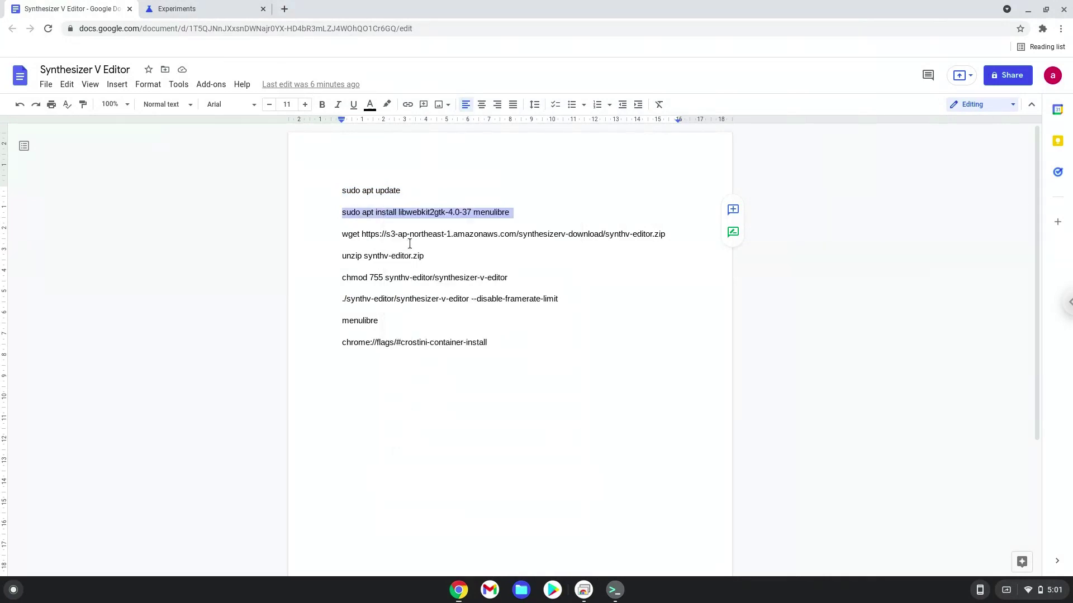
left_click(614, 590)
key("ctrl+shift+v")
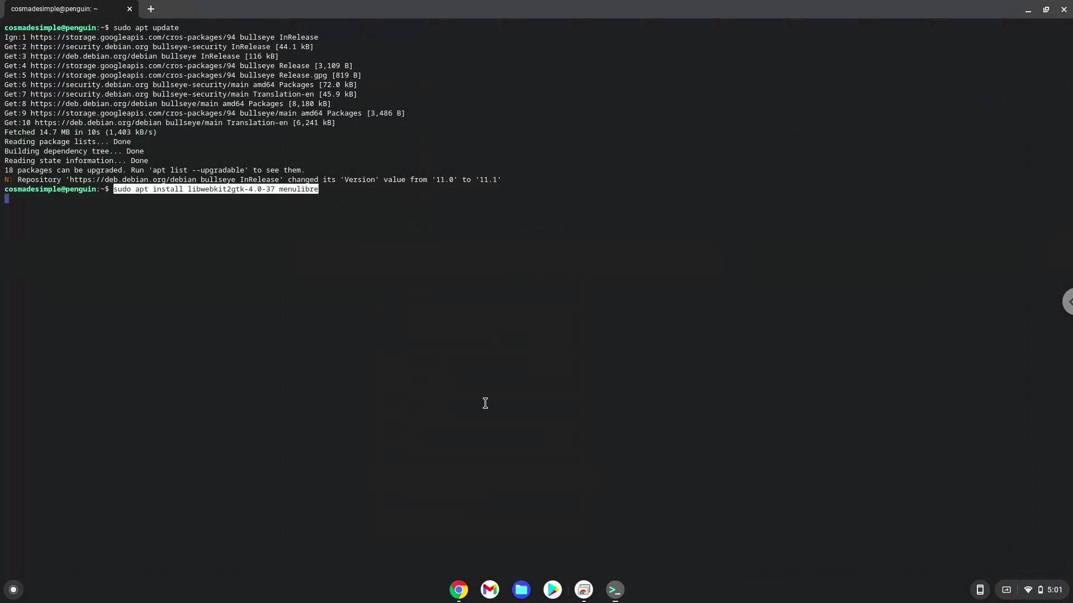
key("Return")
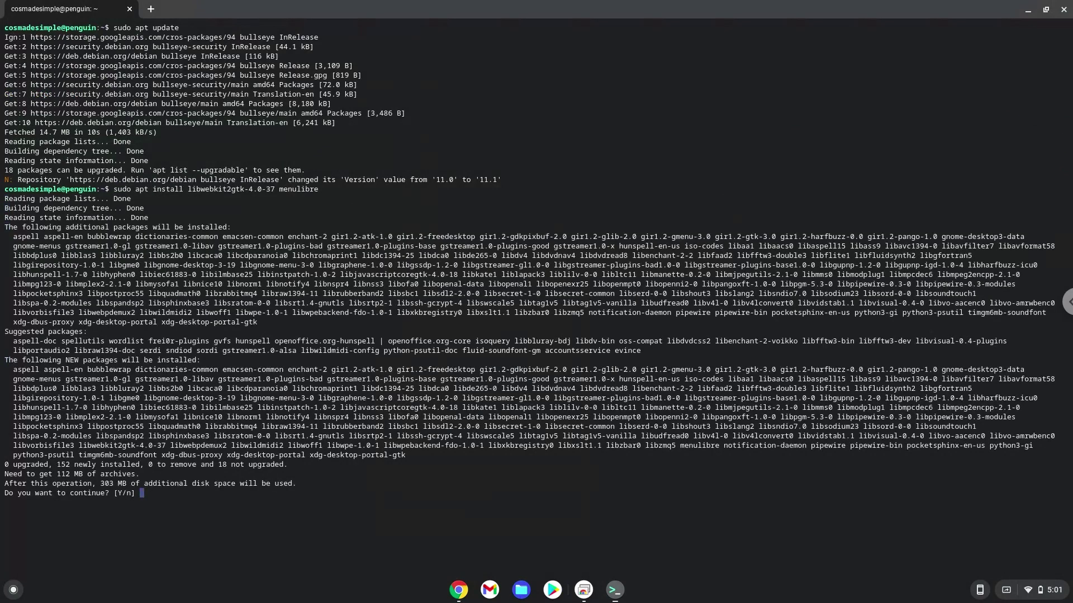
type("y")
key("Return")
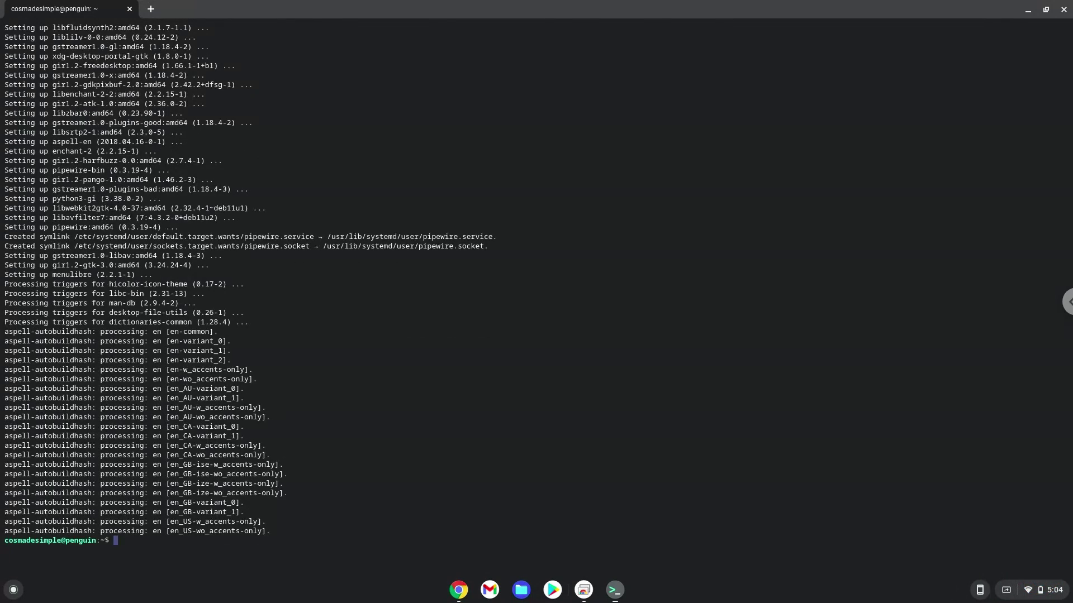
- Copy the document's wget command for synthv-editor.zip and run it in Terminal to download the archive
left_click(452, 592)
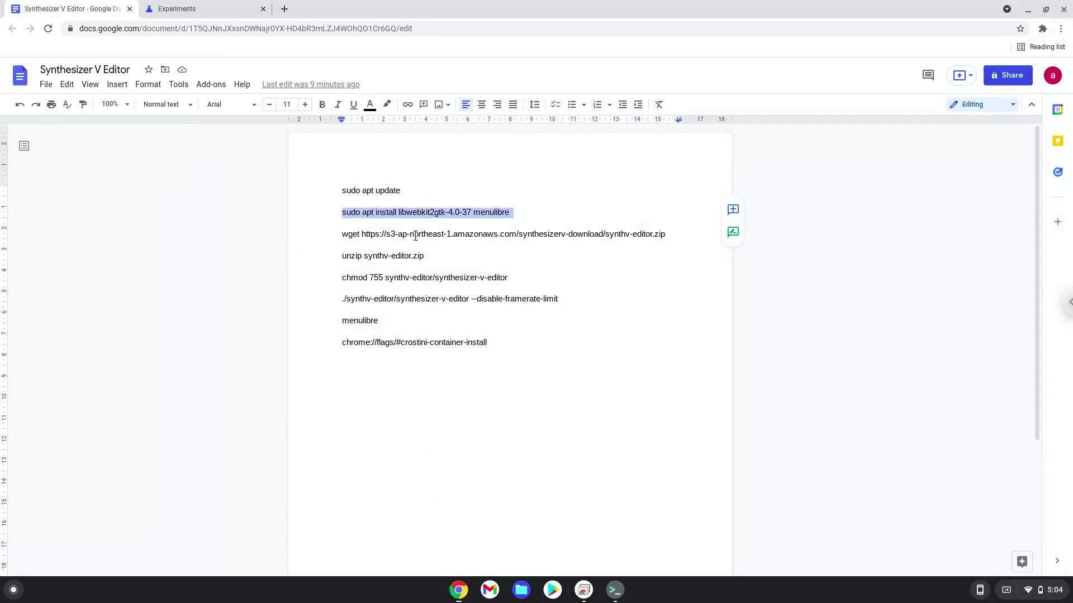
triple_click(416, 235)
right_click(416, 235)
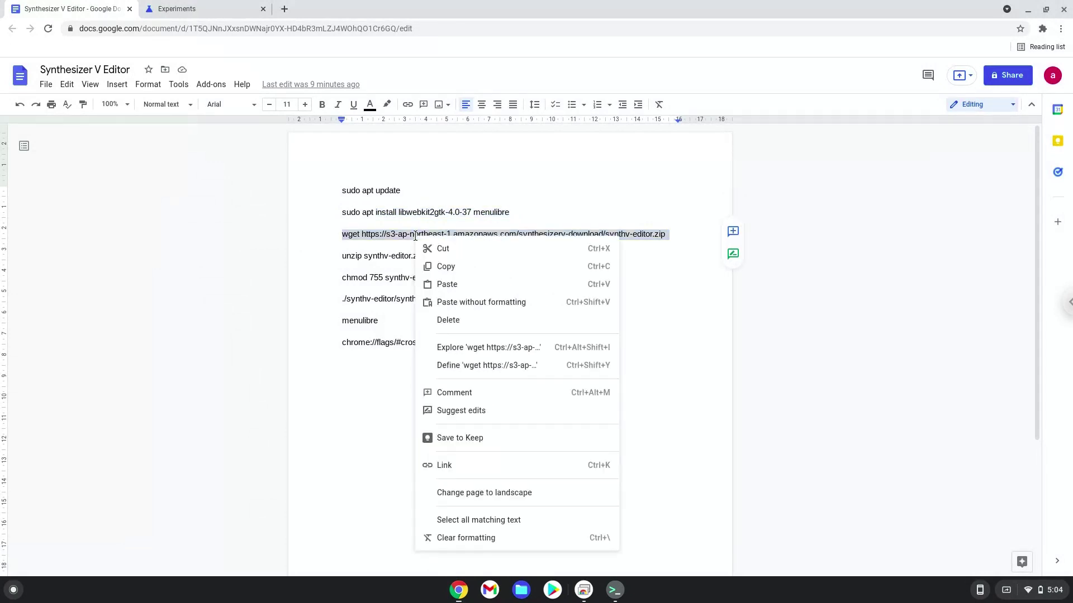
left_click(444, 268)
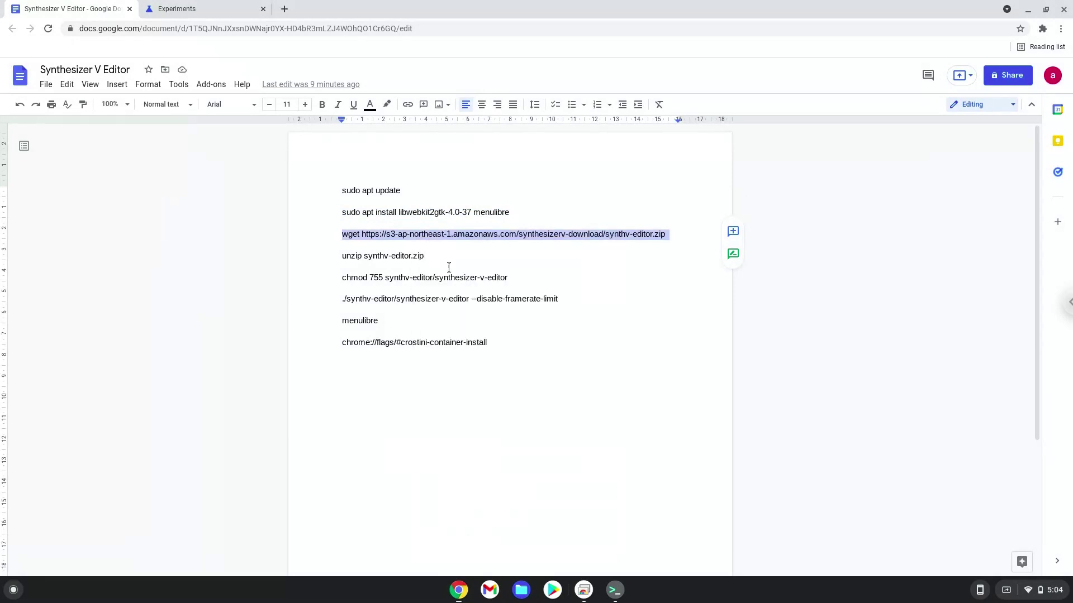
left_click(613, 591)
key("ctrl+shift+v")
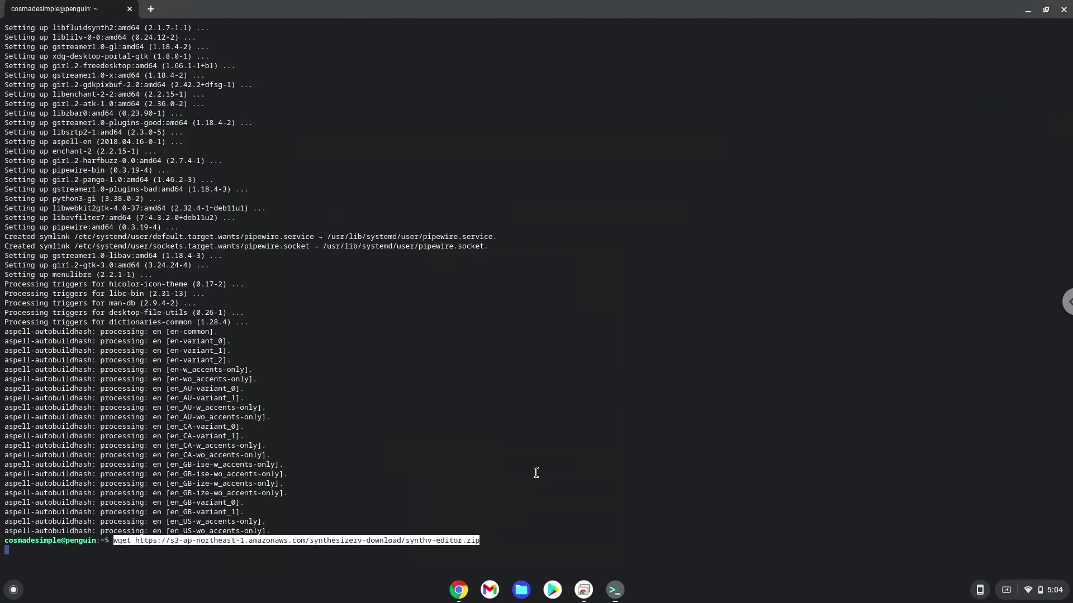
key("Return")
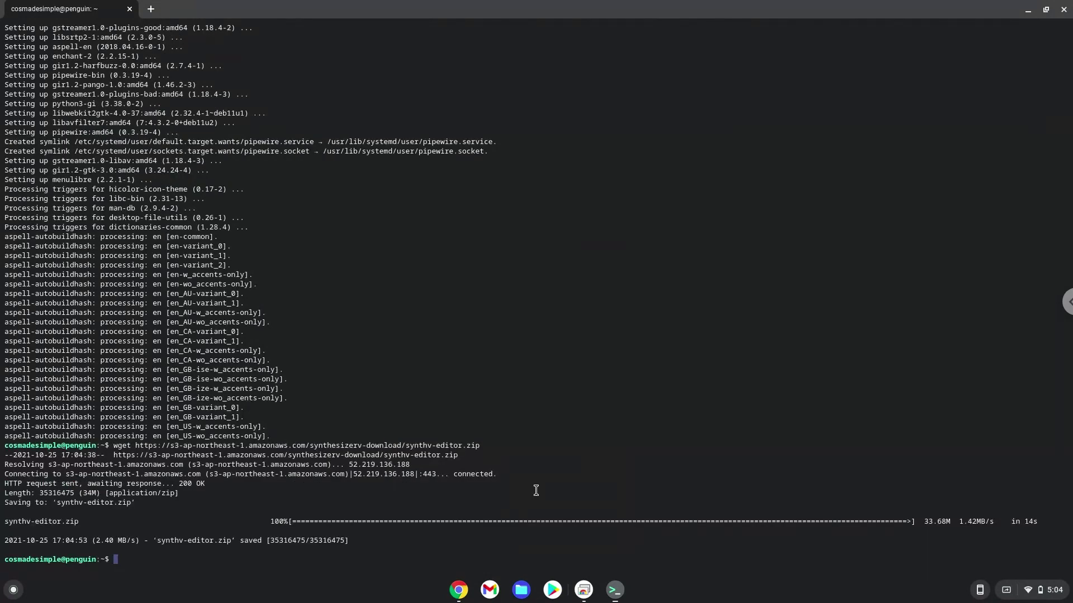
- Copy "unzip synthv-editor.zip" from the Chrome document and run it in Terminal to extract the archive
left_click(459, 589)
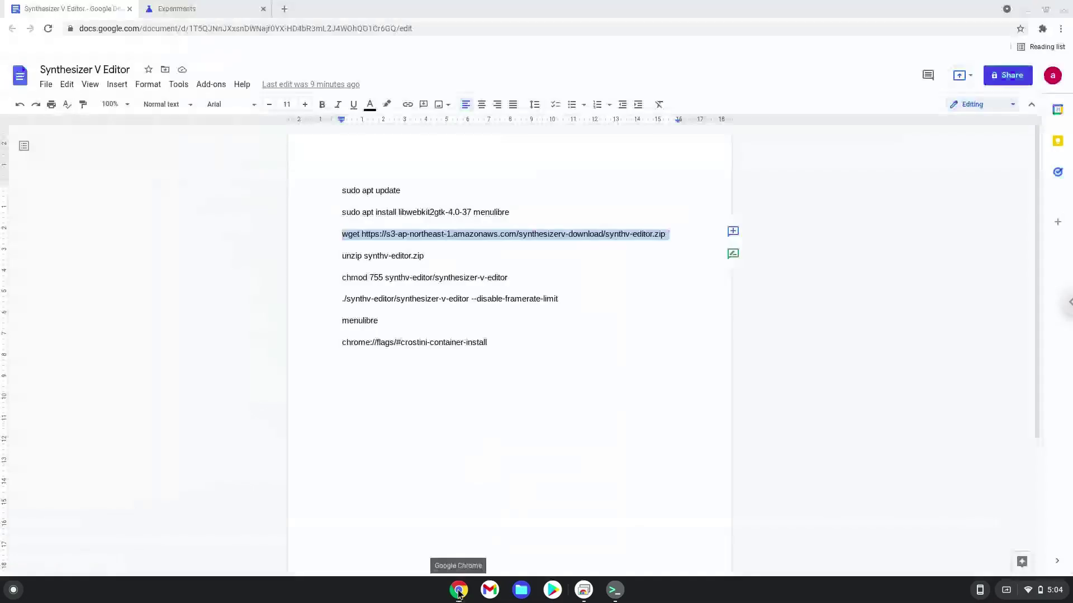
triple_click(369, 256)
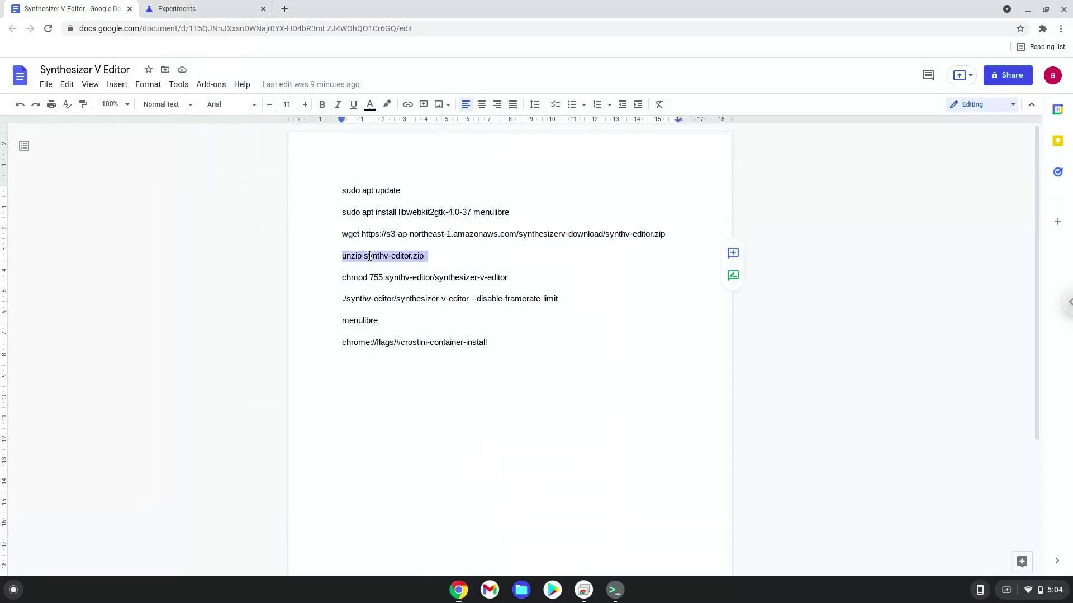
right_click(369, 256)
left_click(399, 287)
left_click(614, 592)
key("ctrl+shift+v")
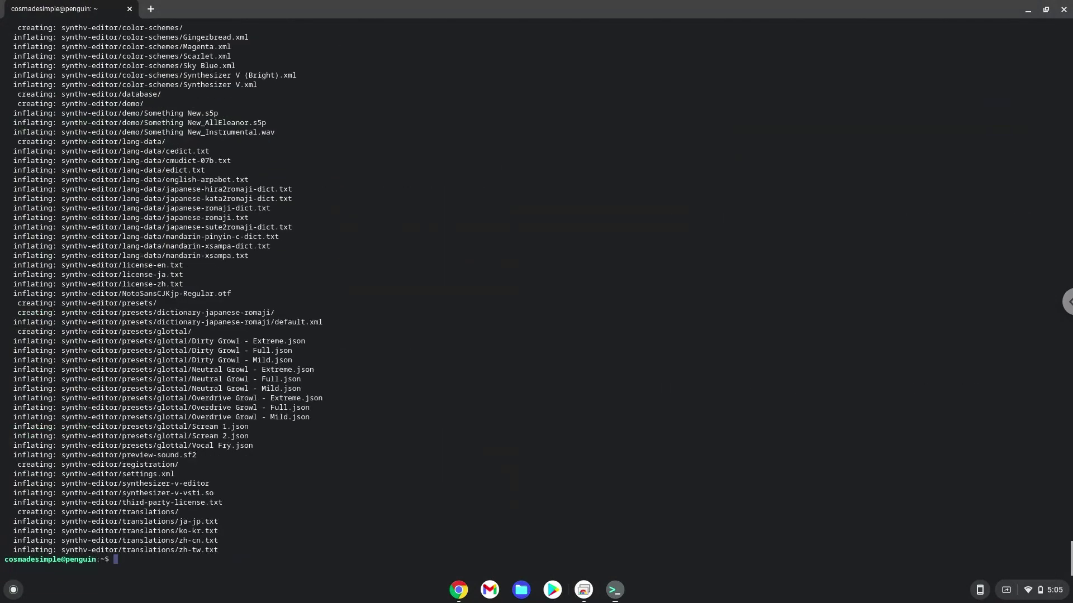
- Copy "chmod 755 synthv-editor/synthesizer-v-editor" from the Chrome document and run it in Terminal to make the editor executable
left_click(464, 589)
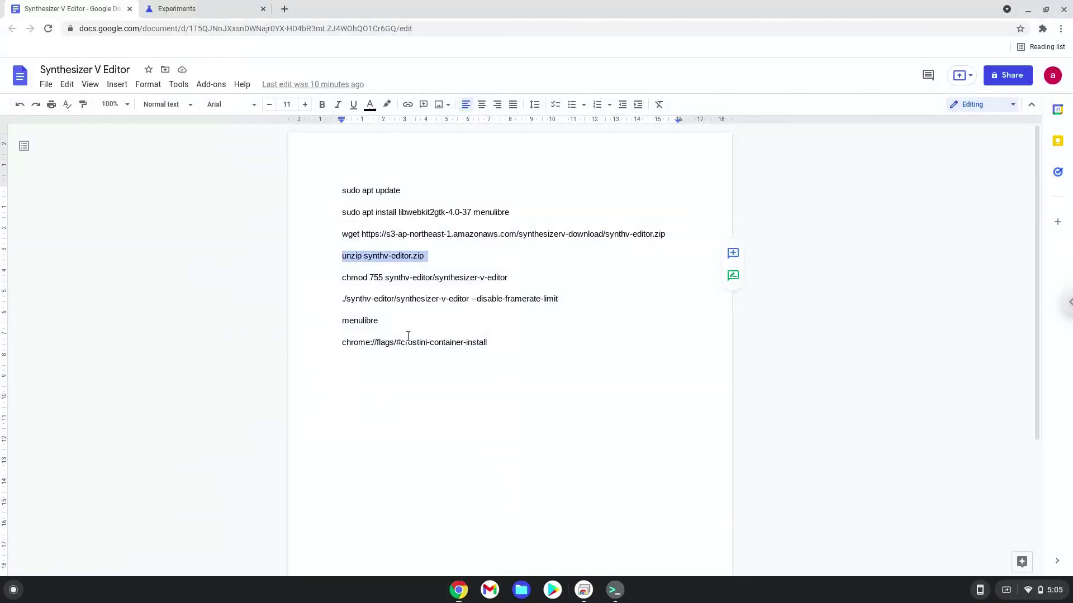
triple_click(398, 278)
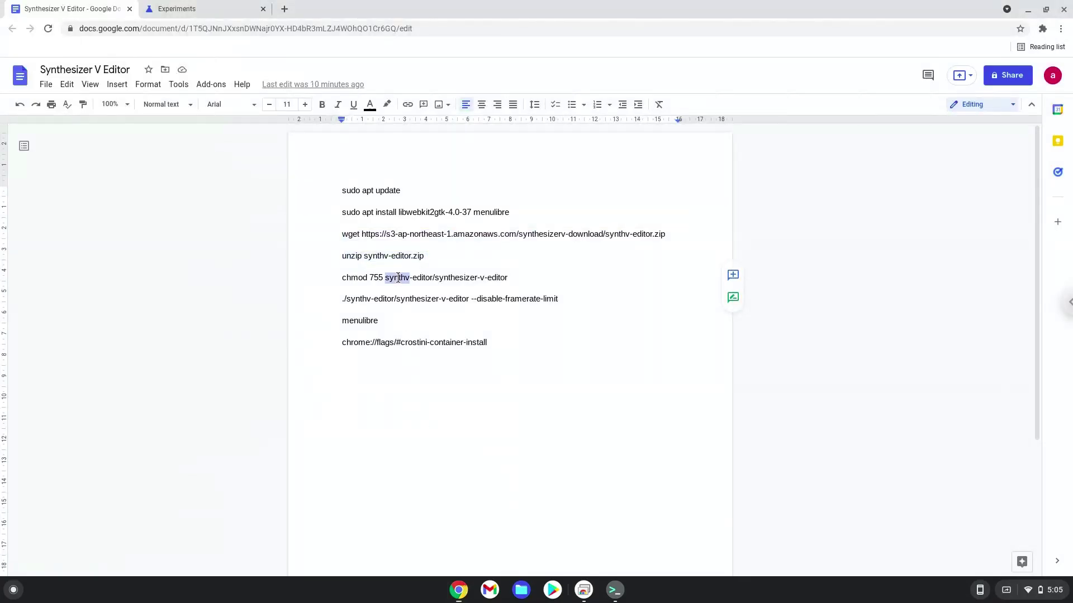
right_click(398, 279)
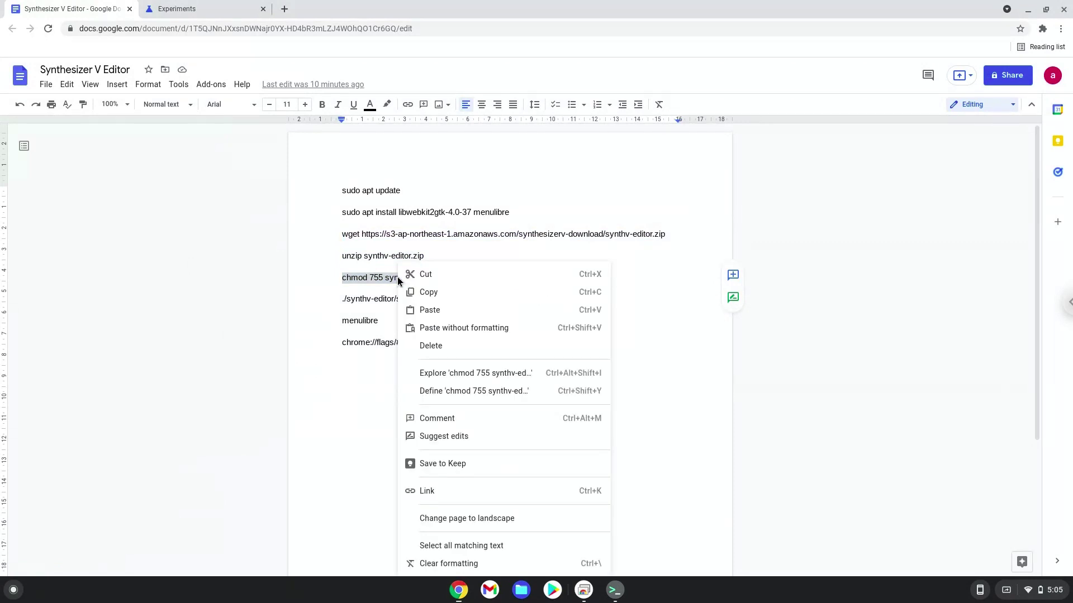
left_click(433, 293)
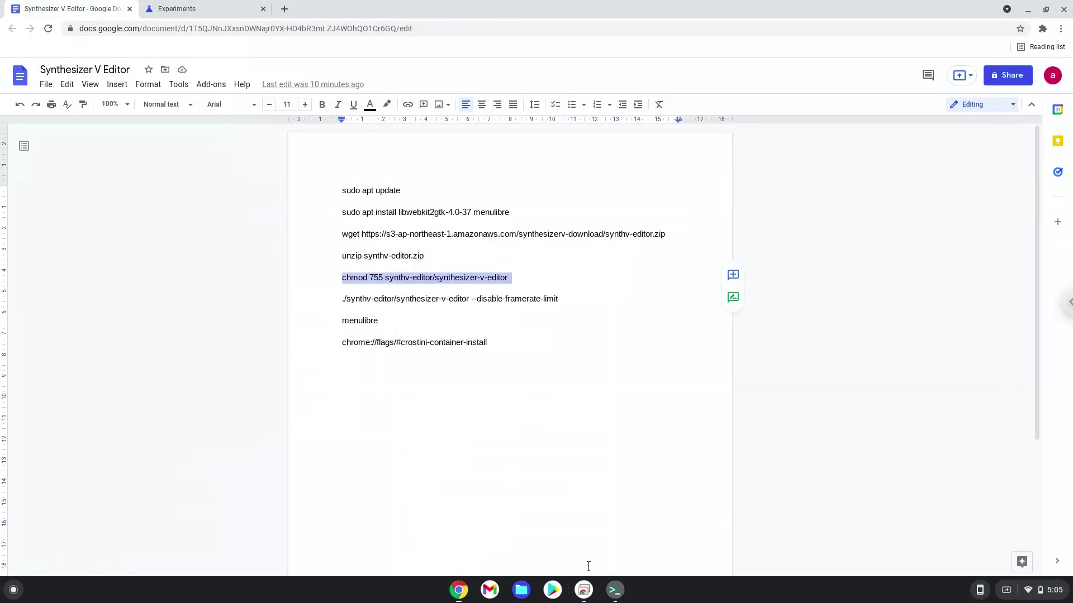
left_click(610, 593)
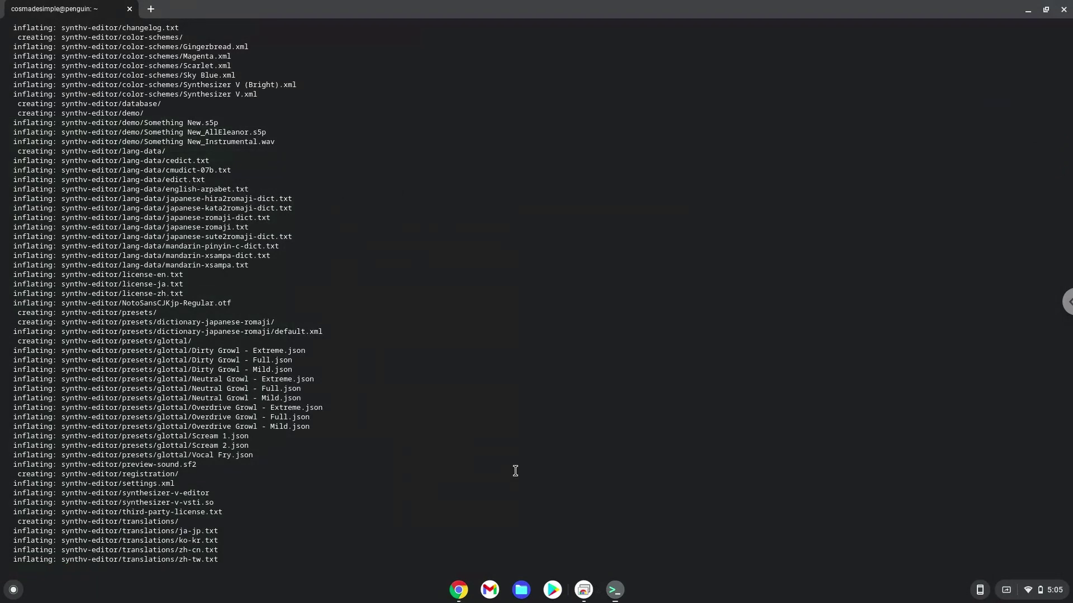
key("ctrl+shift+v")
key("Return")
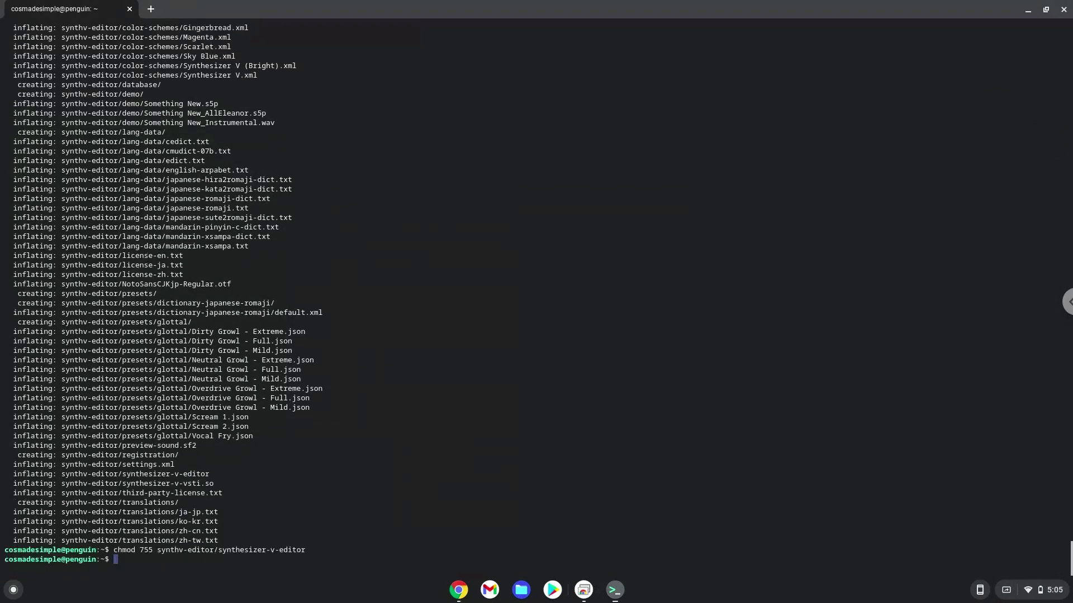
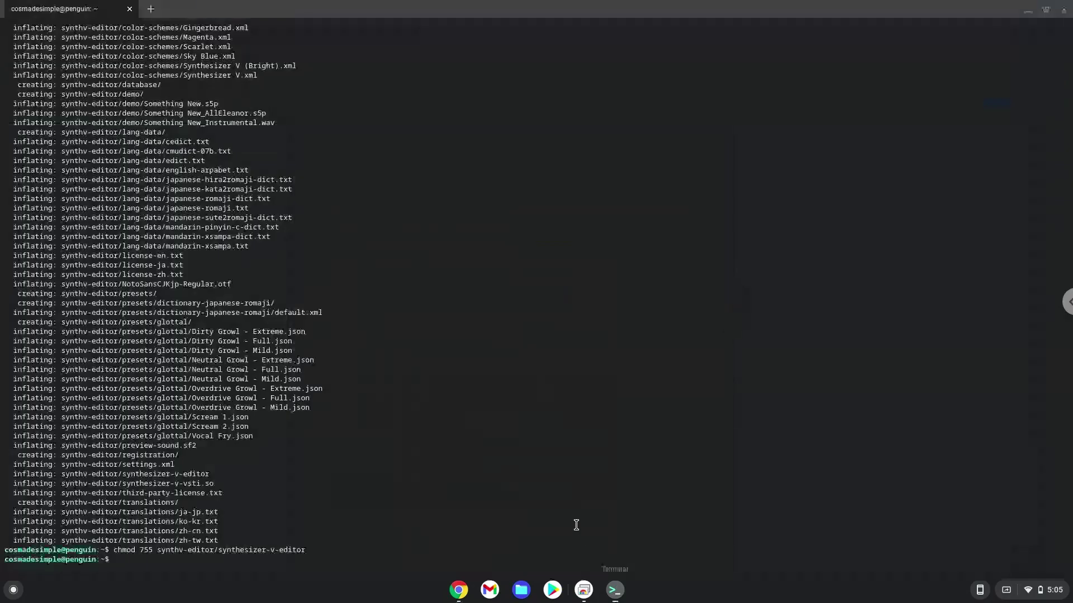
- Run "./synthv-editor/synthesizer-v-editor --disable-framerate-limit" in Terminal, maximize the editor that opens and continue the free evaluation
type("./synthv-editor/synthesizer-v-editor --disable-framerate-limit")
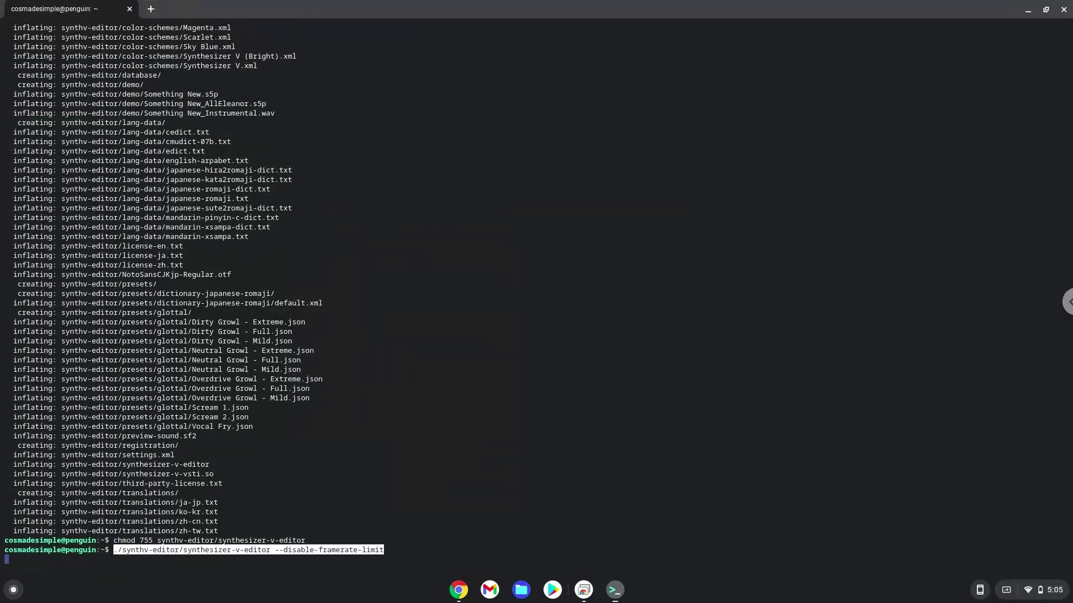
key("Return")
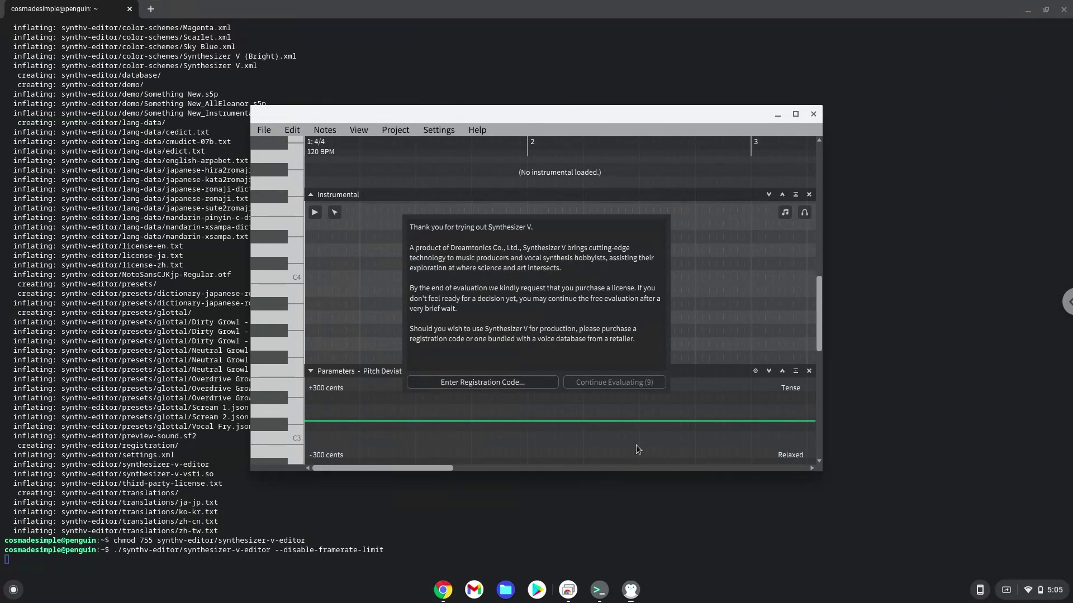
left_click(795, 113)
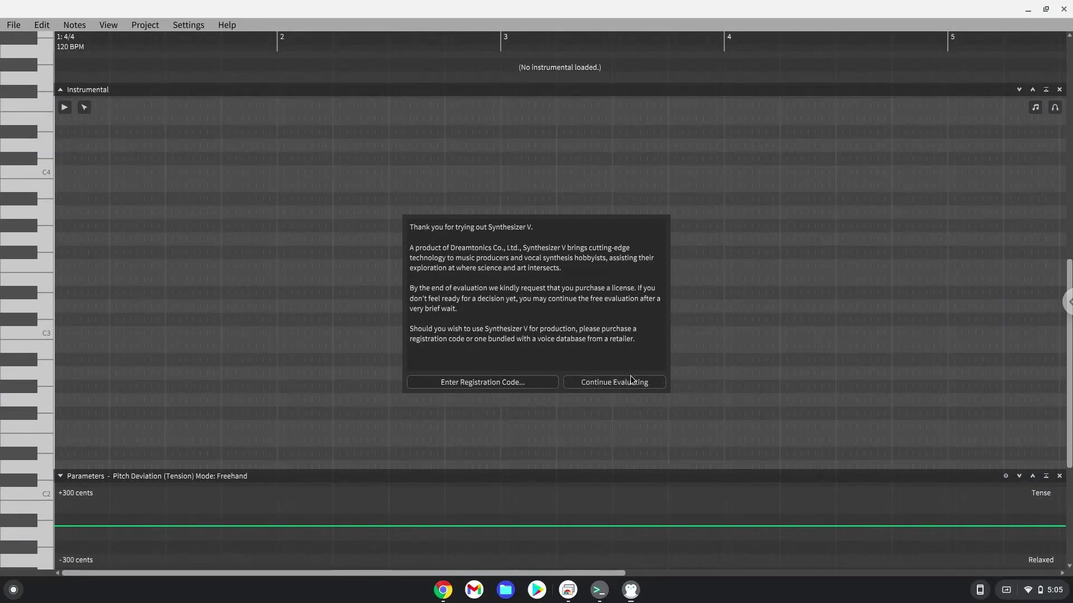
left_click(631, 377)
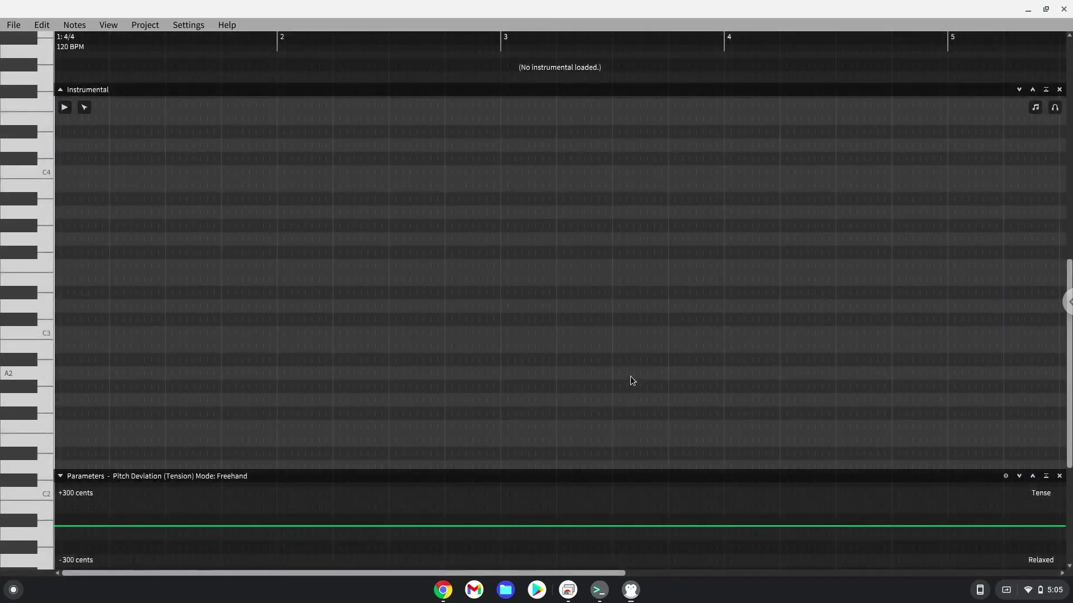
- View the About information of Synthesizer V, dismiss it and close the editor
left_click(234, 29)
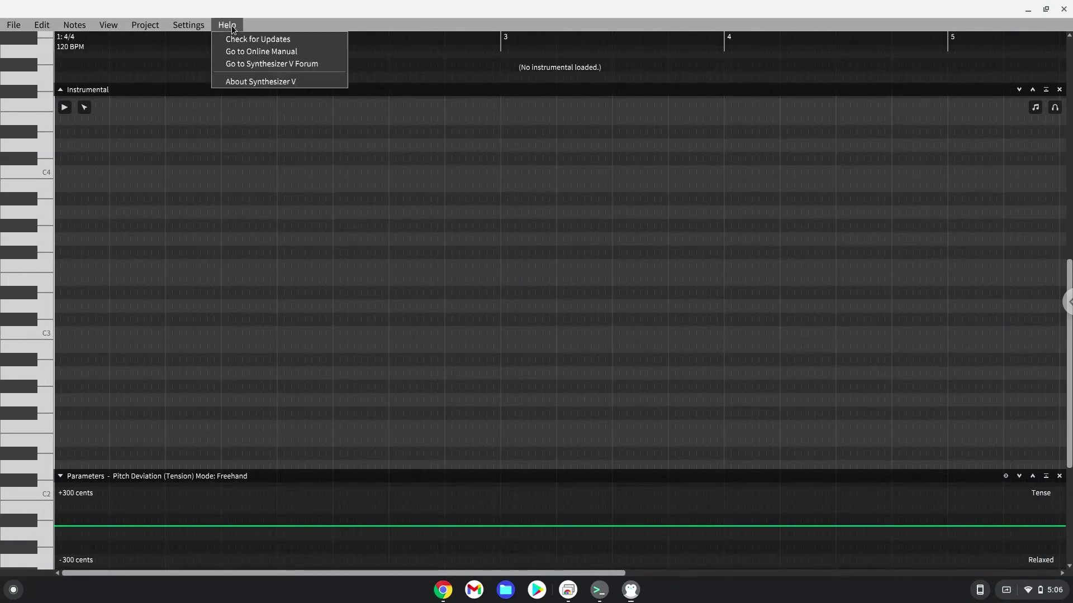
left_click(255, 81)
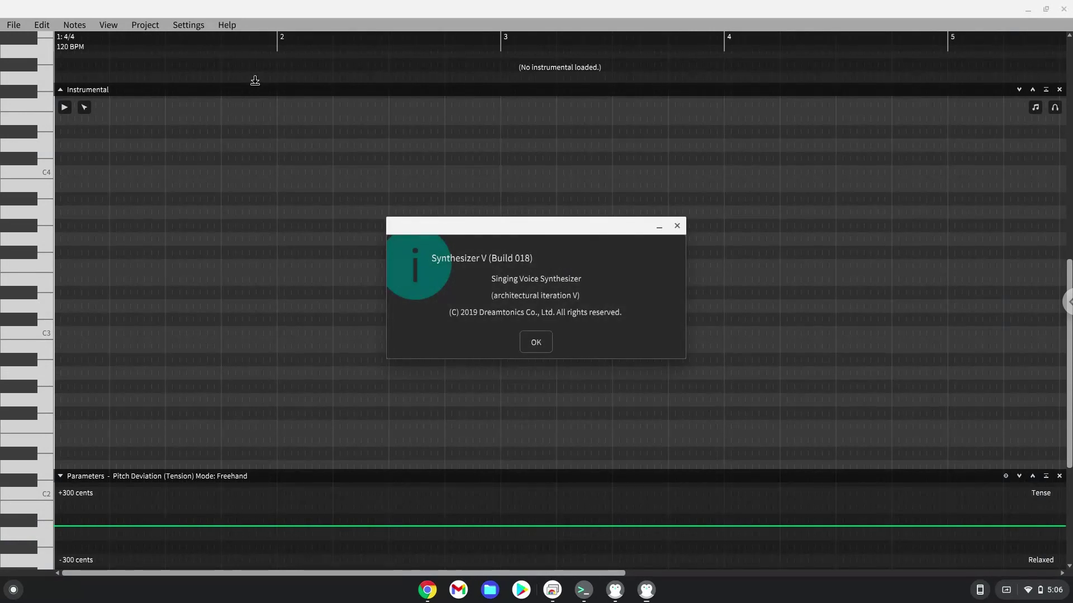
left_click(676, 228)
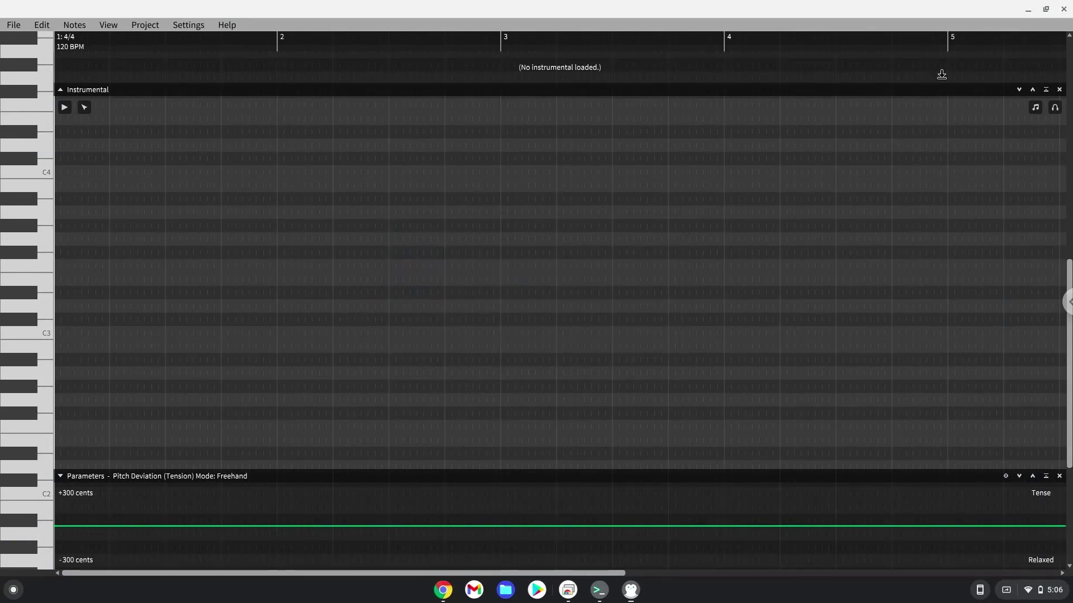
left_click(1065, 10)
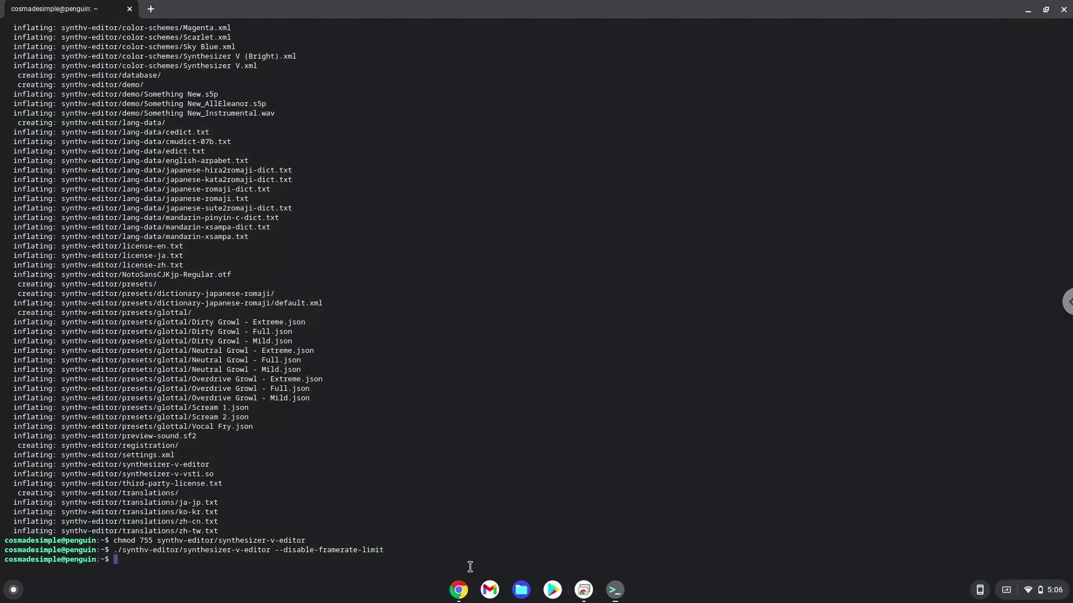
- Copy "menulibre" from the Chrome document and run it in Terminal to start the menu editor
left_click(457, 592)
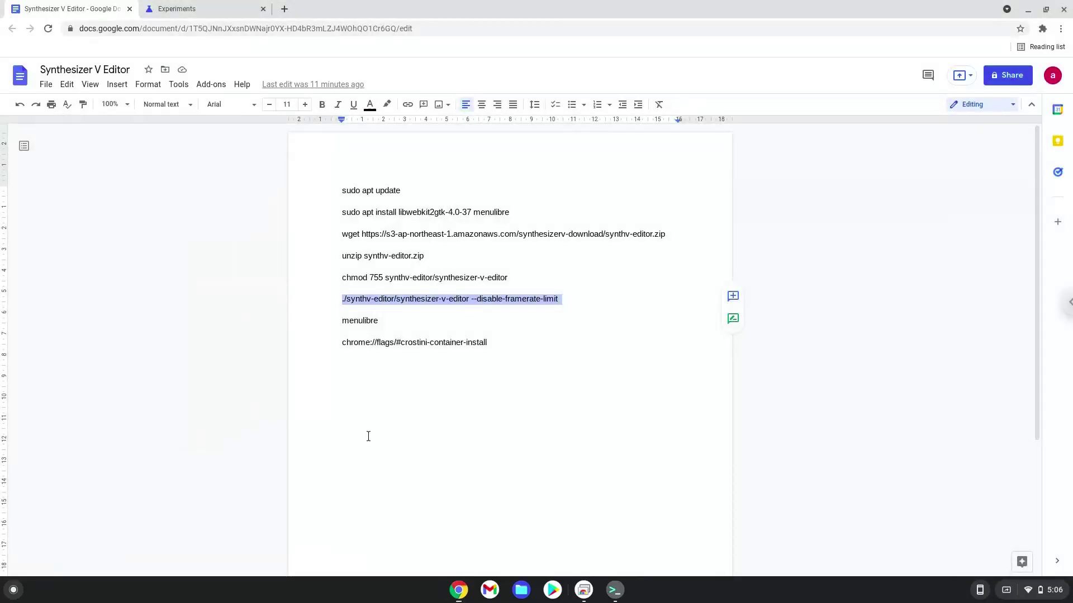
double_click(347, 319)
right_click(349, 321)
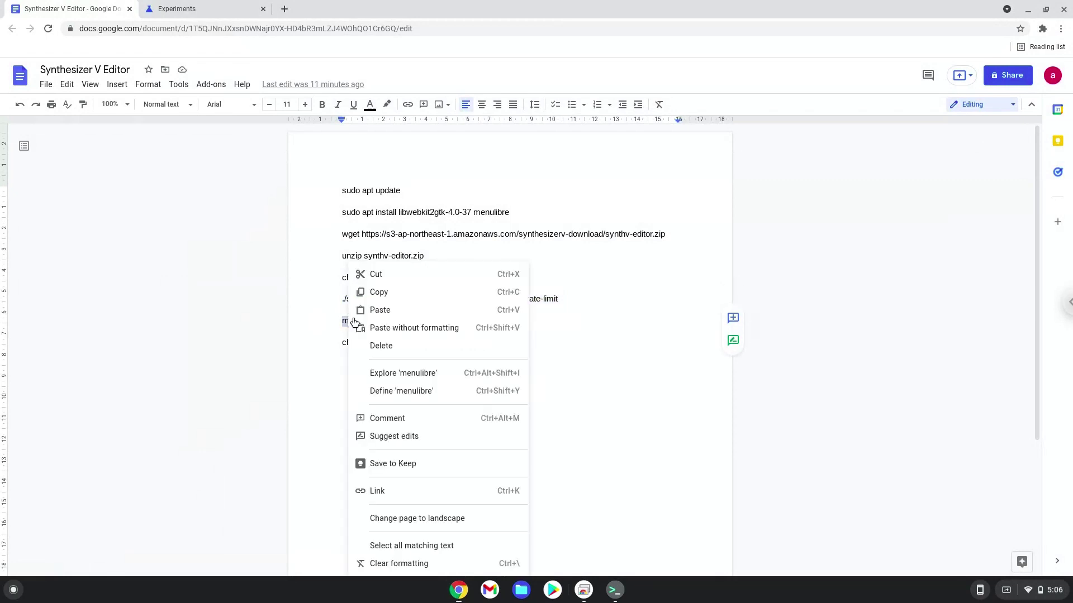
left_click(384, 291)
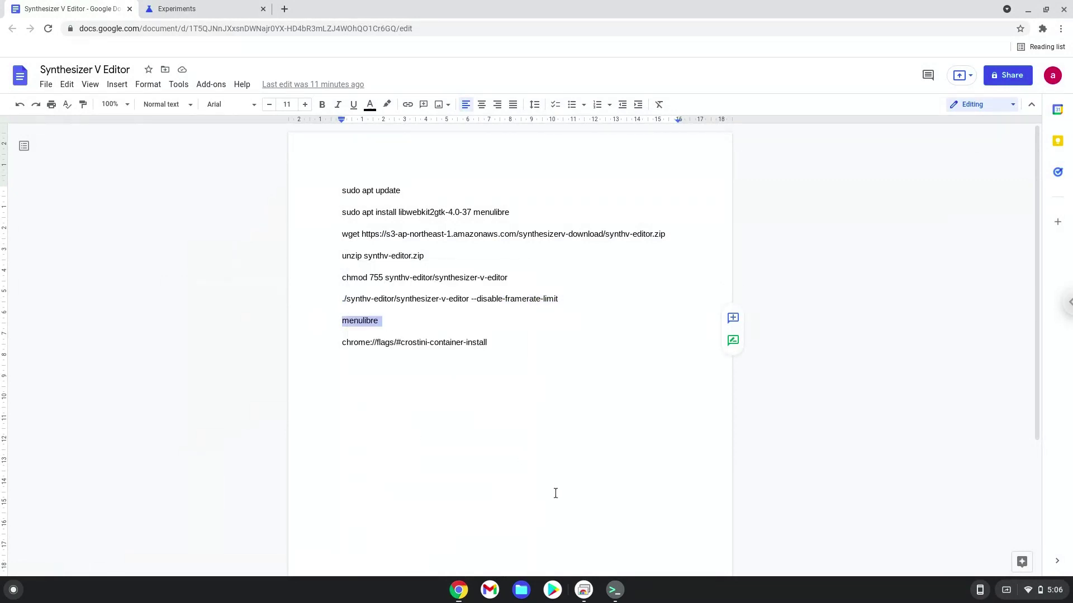
left_click(613, 591)
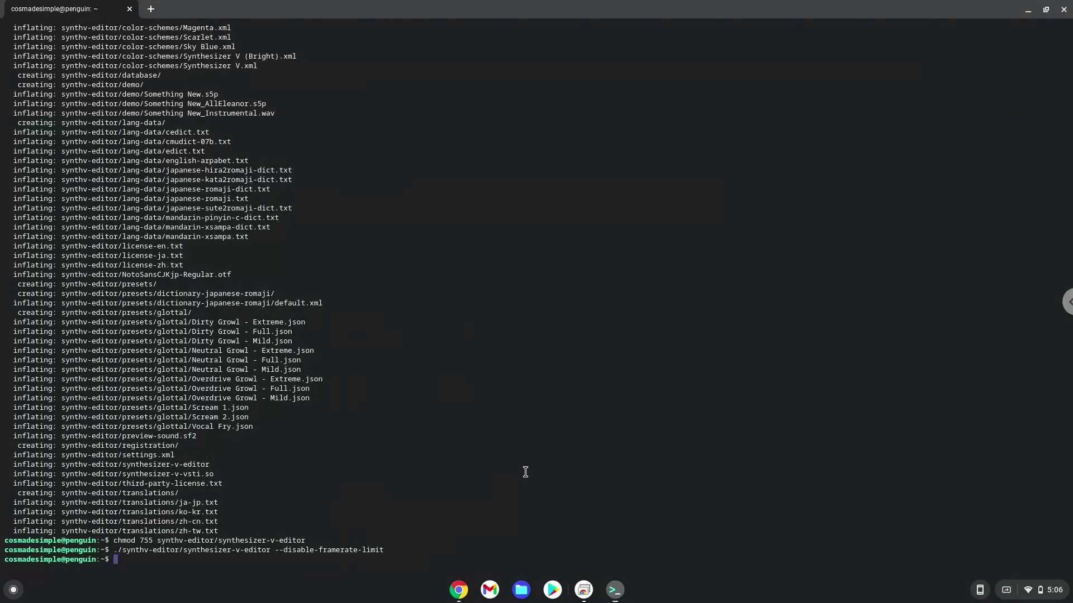
key("ctrl+shift+v")
key("Return")
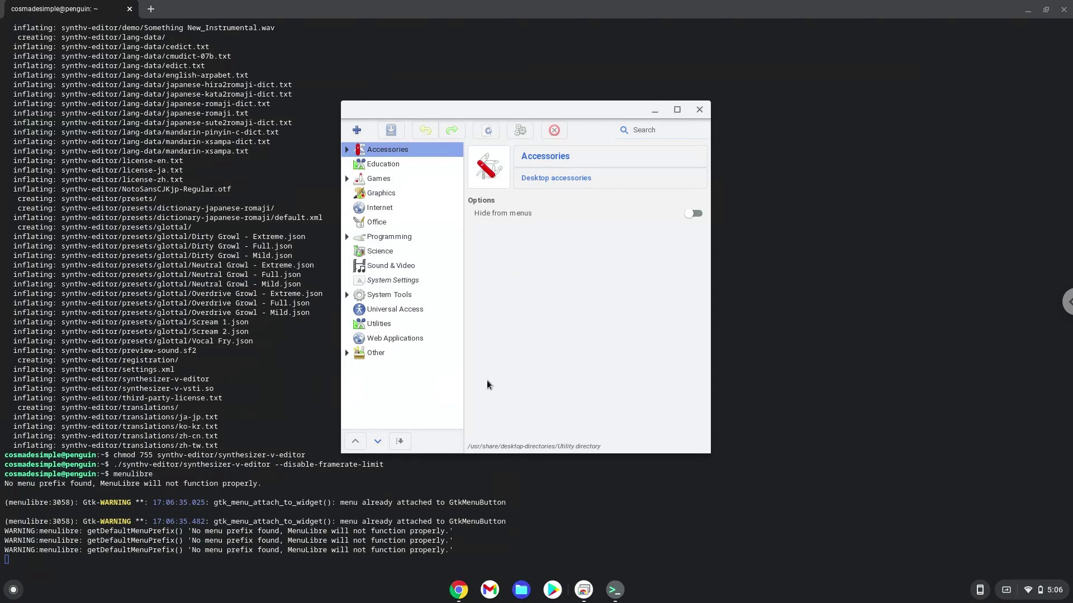
- Add a new launcher under the Sound & Video category and name it VES
left_click(408, 270)
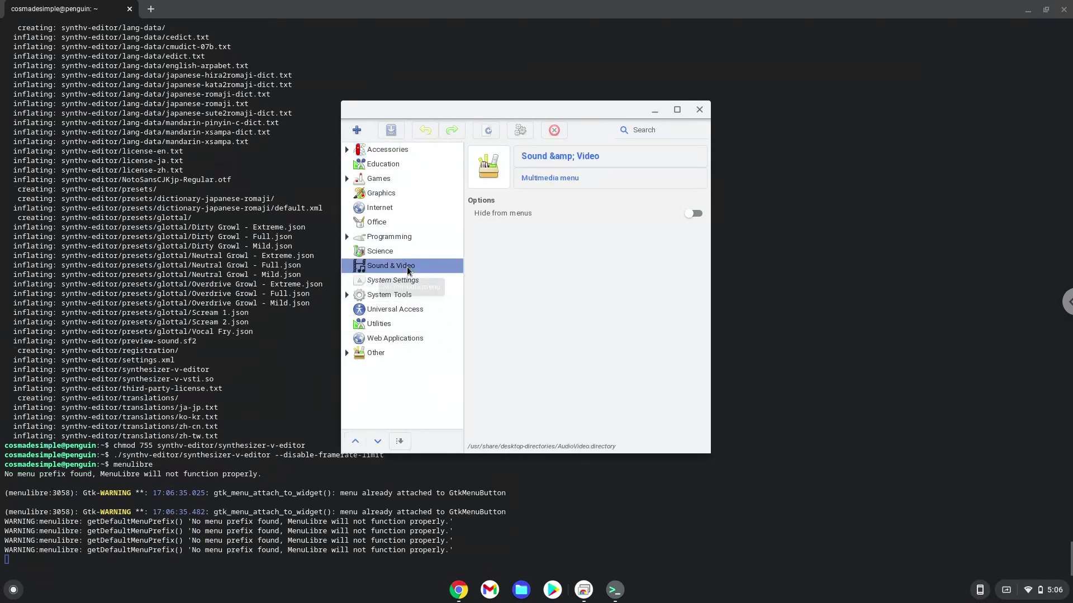
left_click(356, 130)
left_click(372, 150)
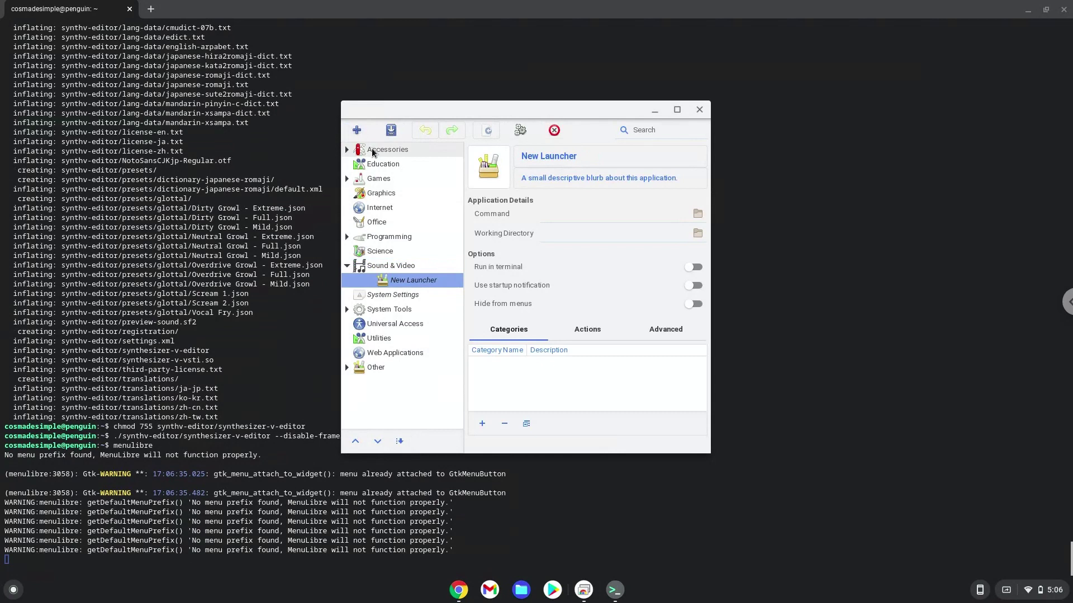
left_click(535, 159)
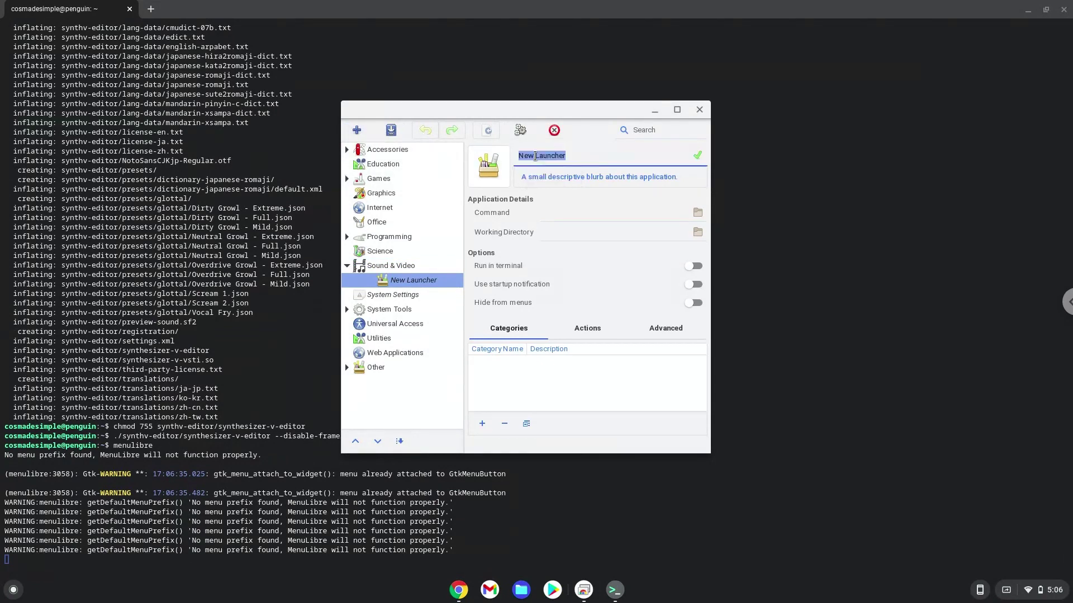
type("VES")
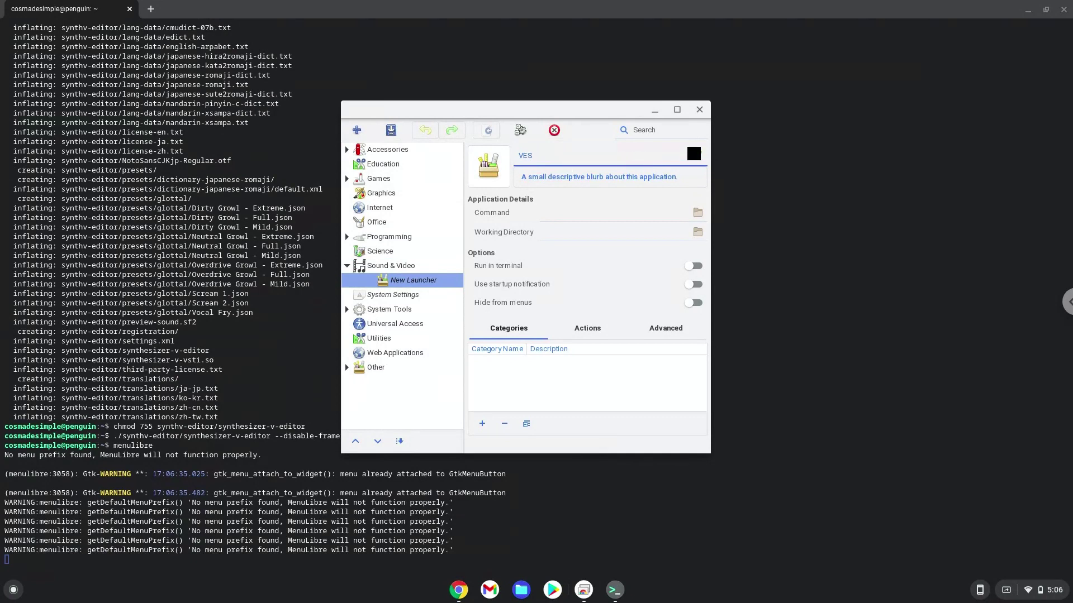
left_click(695, 156)
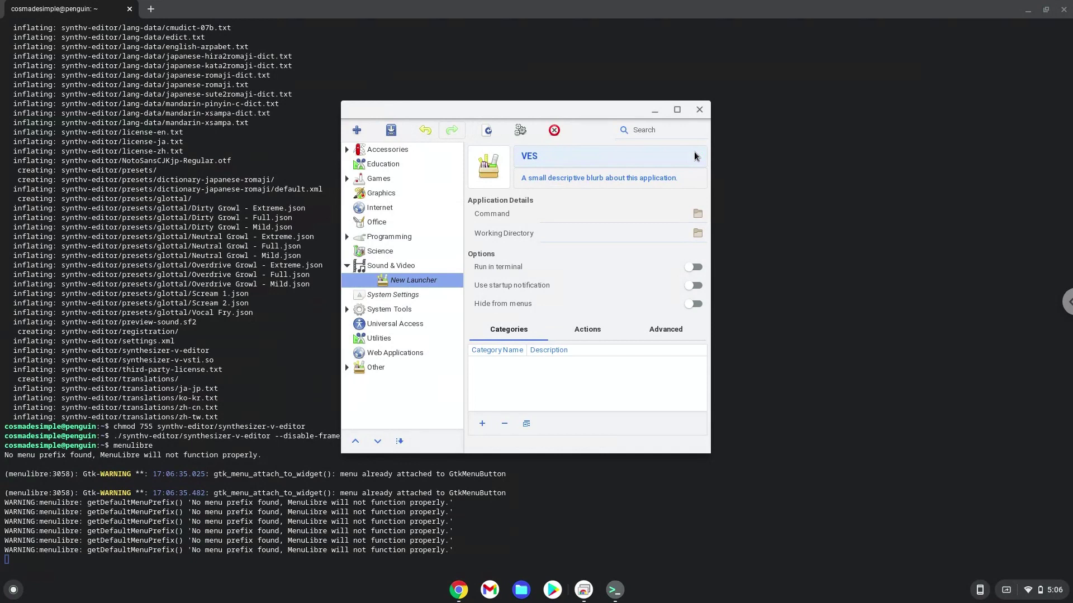
- Set the VES launcher's command to the synthesizer-v-editor file in the home folder's synthv-editor directory and save the launcher
left_click(697, 216)
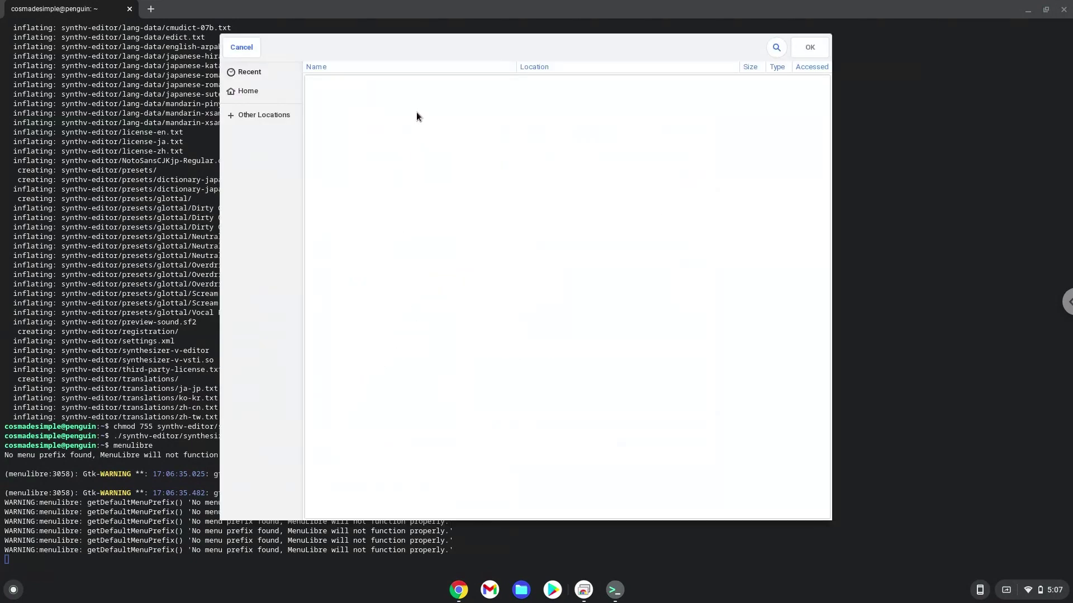
left_click(286, 95)
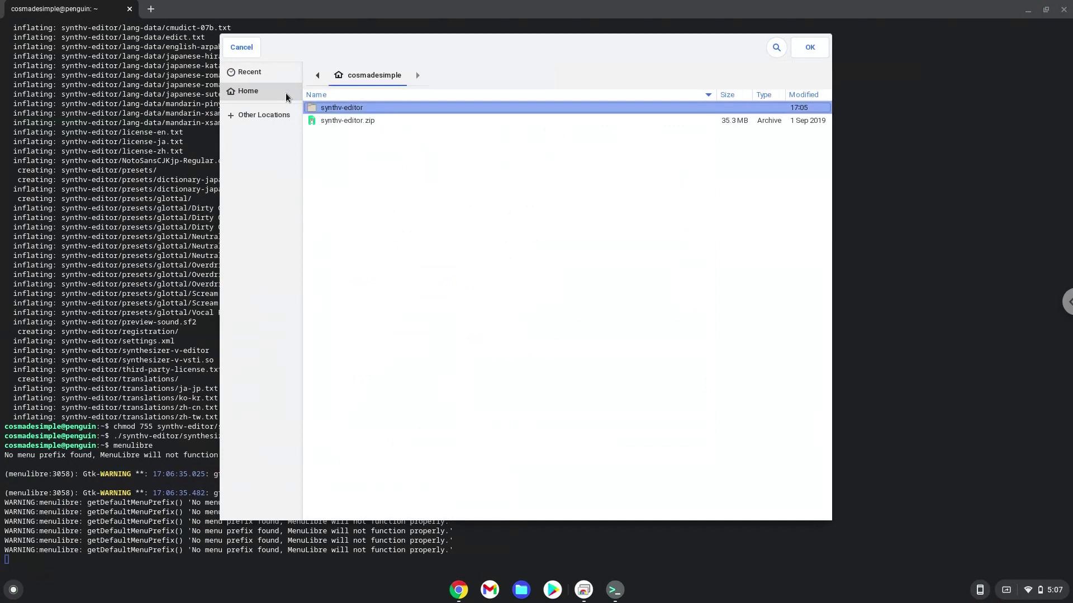
double_click(327, 109)
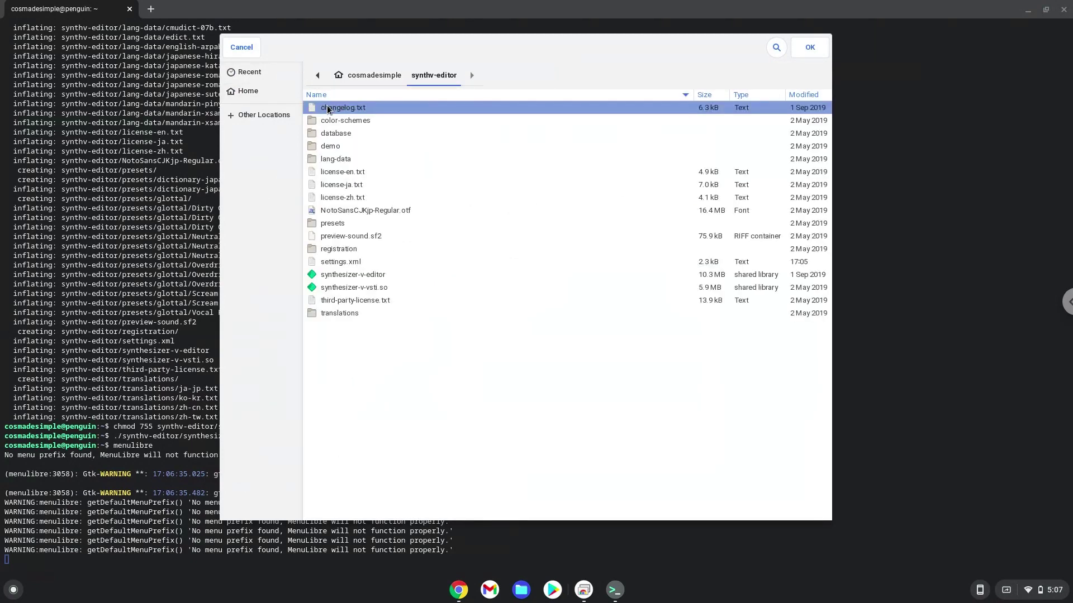
left_click(341, 274)
double_click(340, 275)
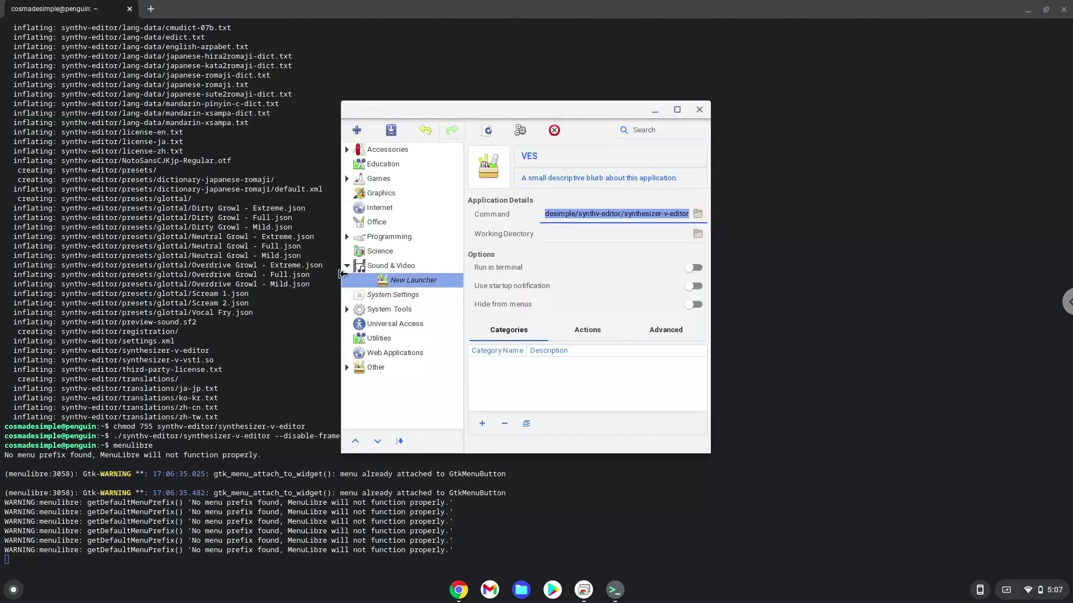
left_click(393, 130)
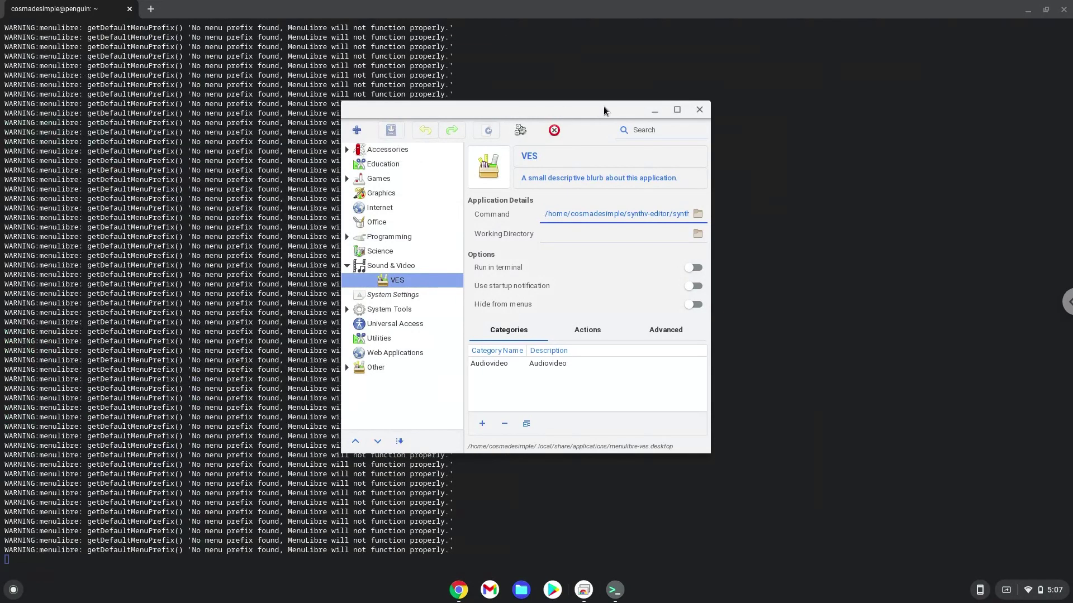
- Close MenuLibre and the Terminal, confirming that the Terminal app should be left
left_click(700, 110)
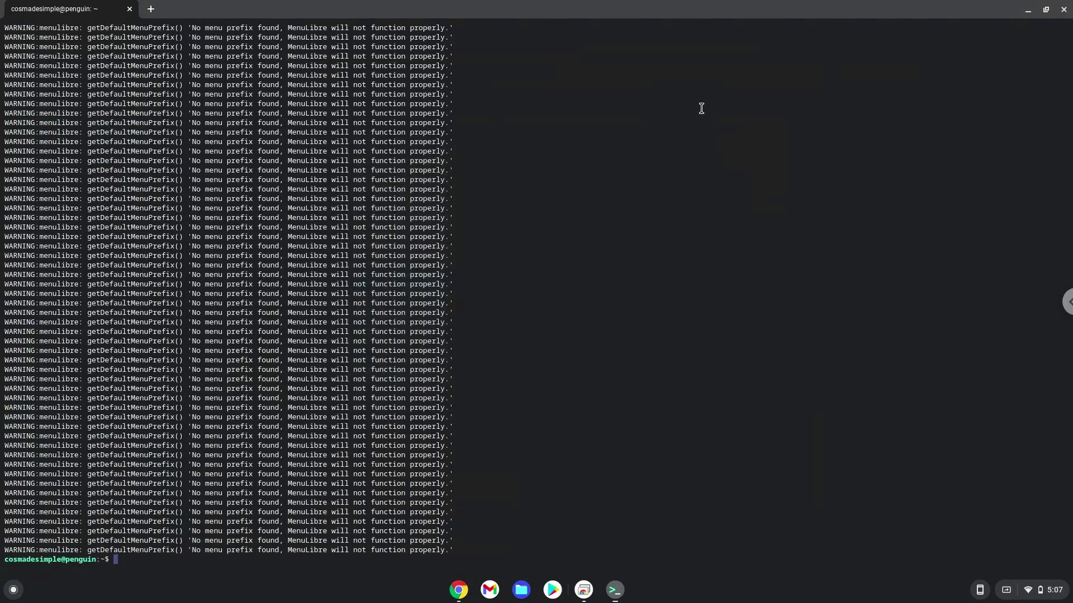
left_click(1064, 10)
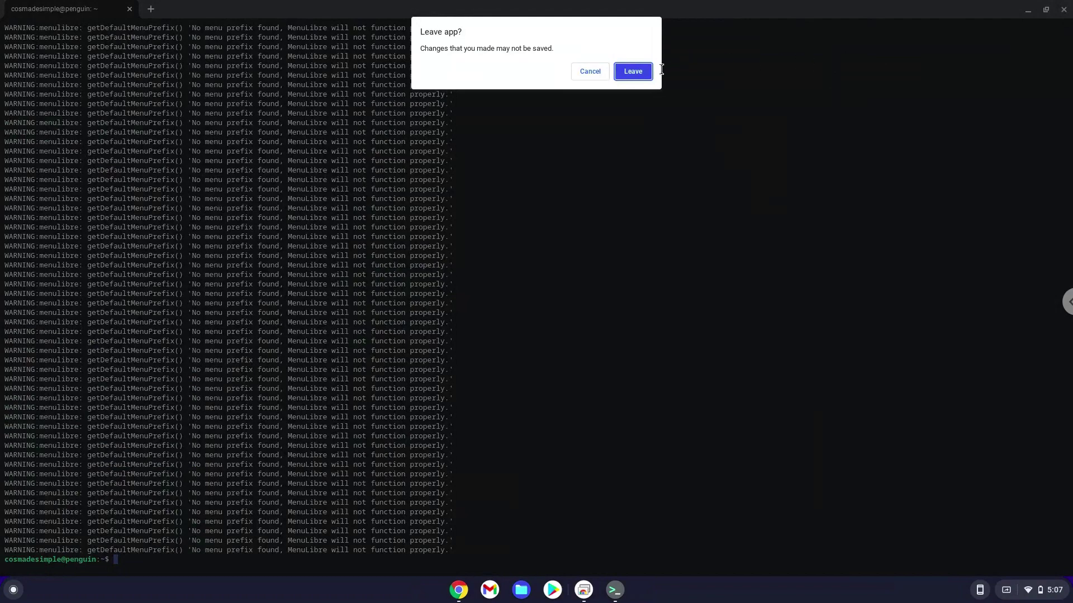
left_click(632, 72)
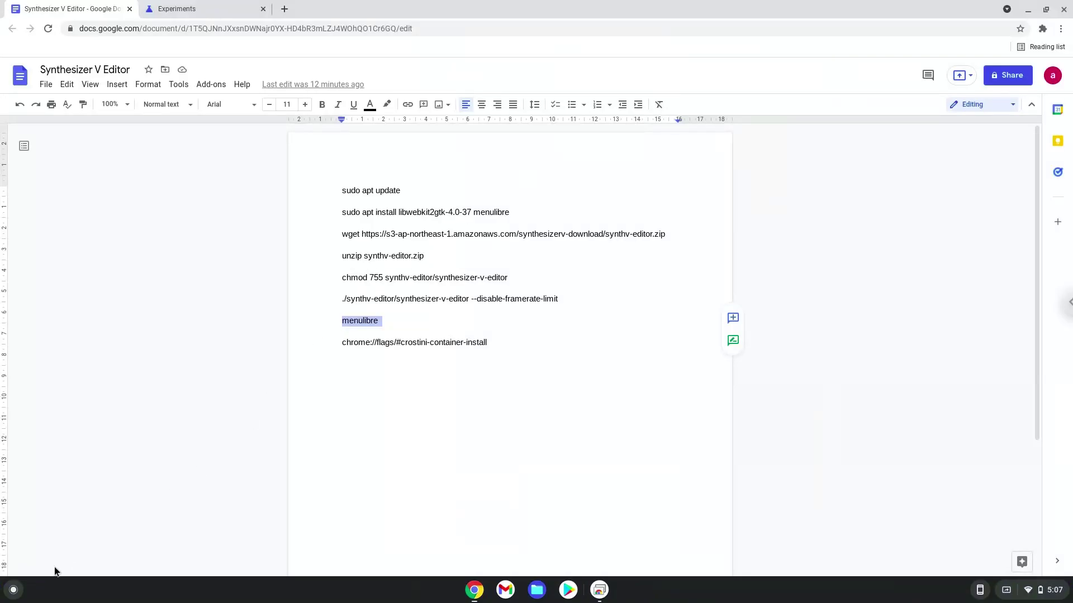
- Launch VES from the Linux apps folder in the app launcher, minimize Chrome and maximize the editor window
left_click(18, 592)
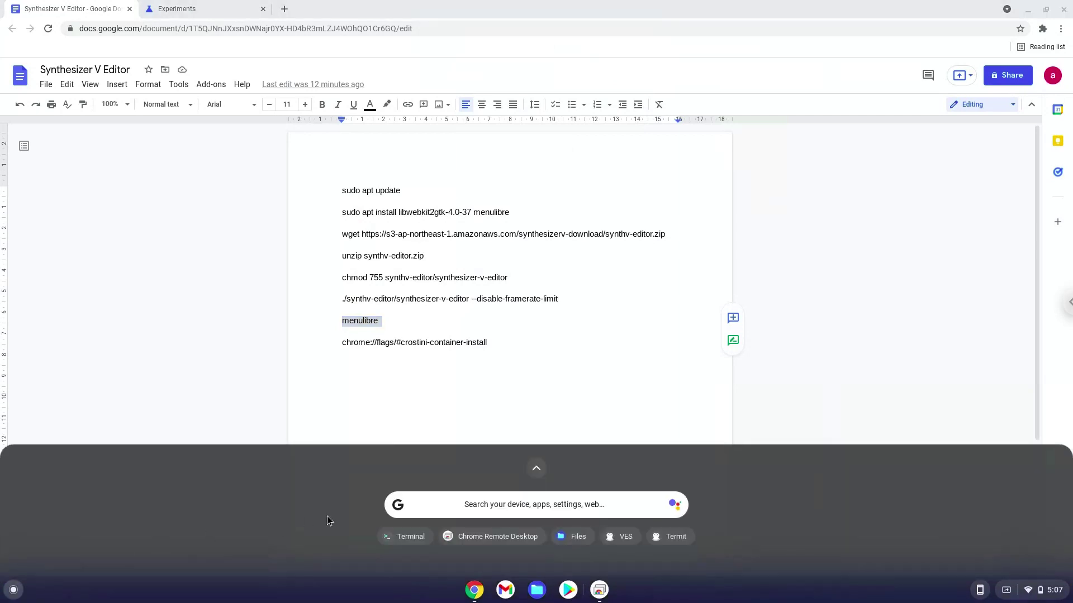
left_click(535, 470)
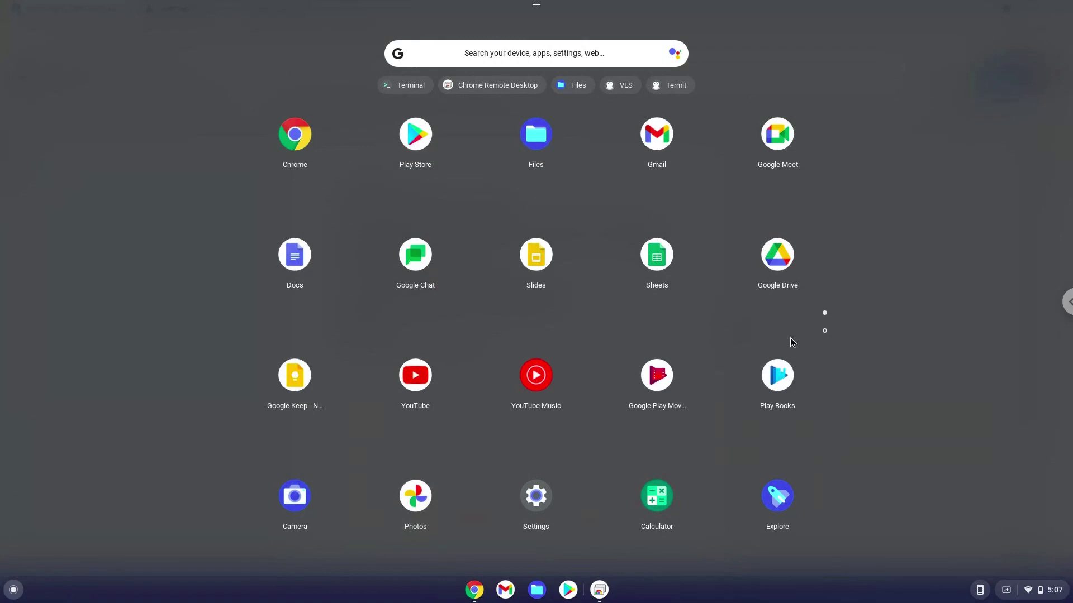
left_click(825, 331)
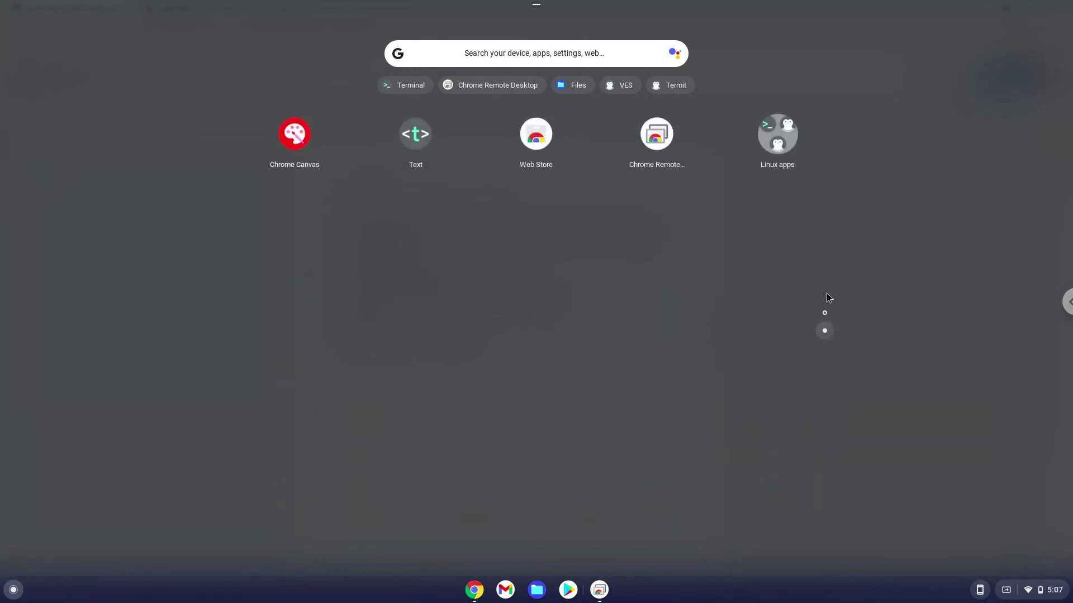
left_click(790, 130)
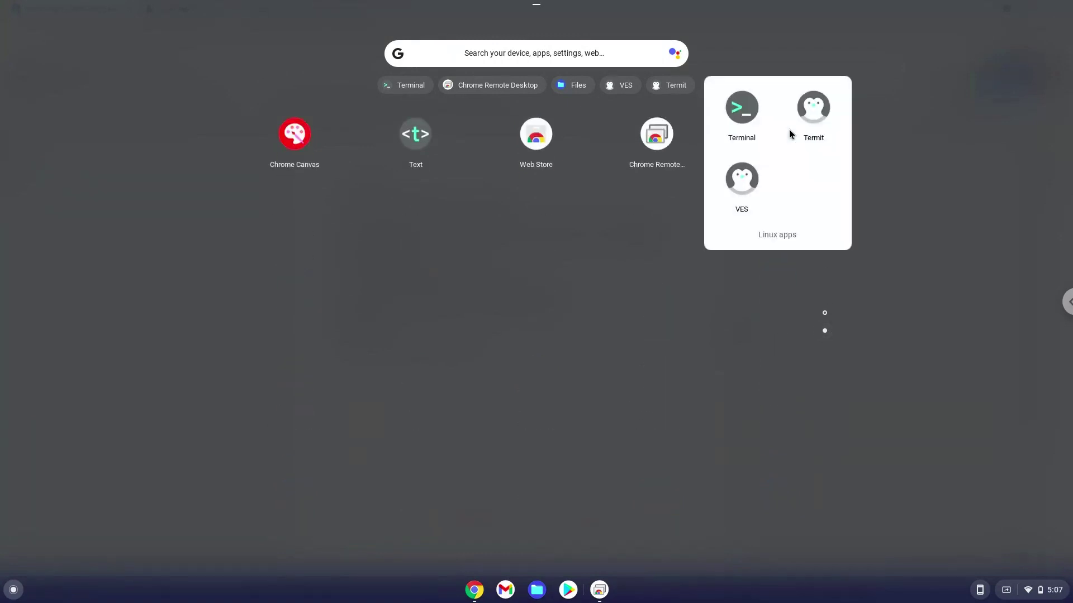
left_click(740, 188)
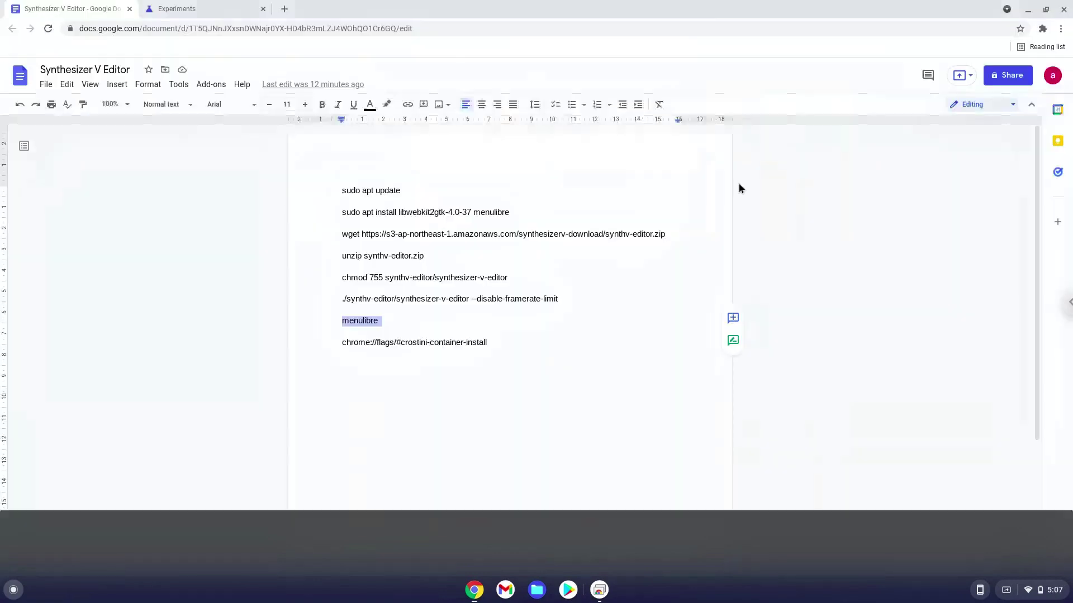
left_click(1028, 10)
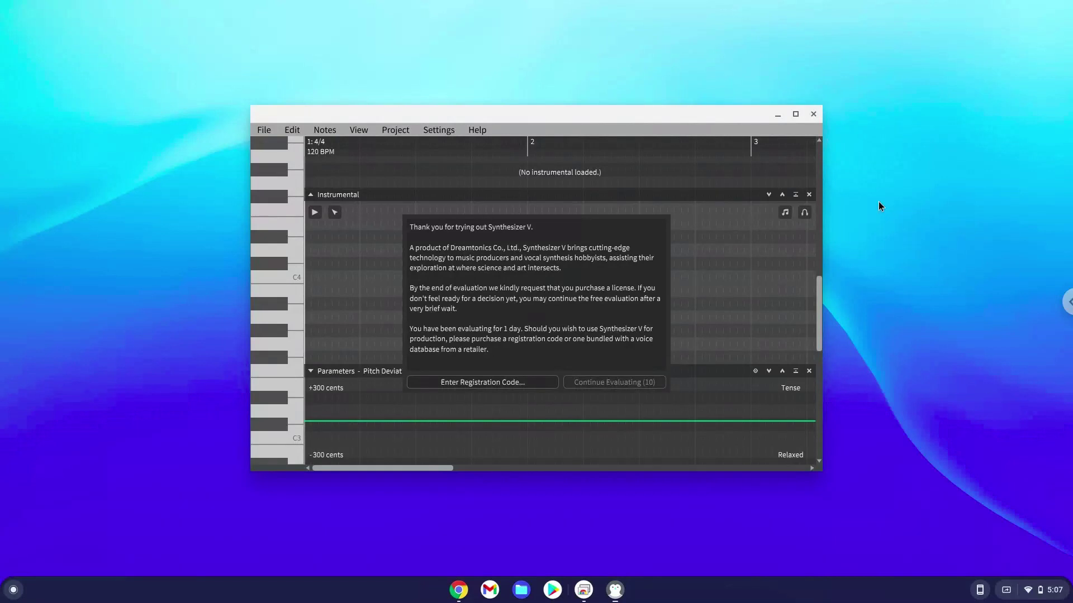
left_click(796, 116)
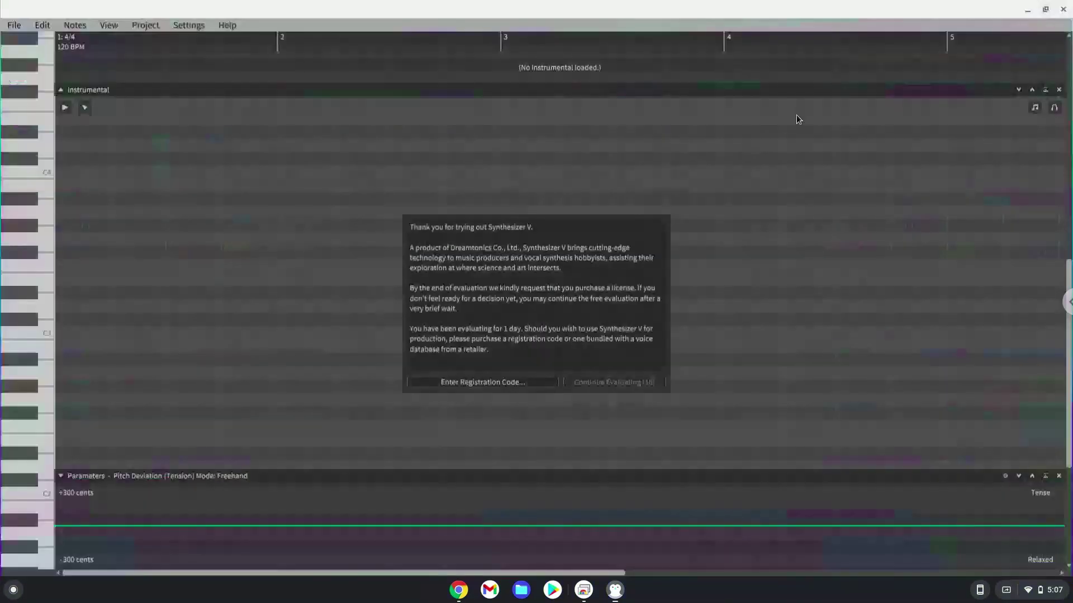